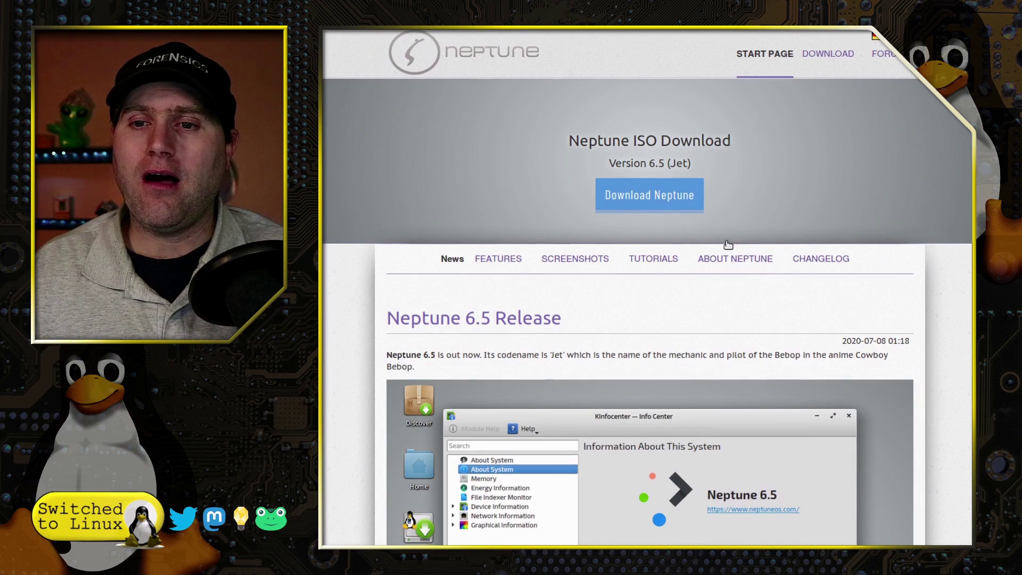
# Scroll through the Neptune 6.5 release post's Kinfocenter and Dolphin screenshots.
pyautogui.scroll(-4, 726, 244)
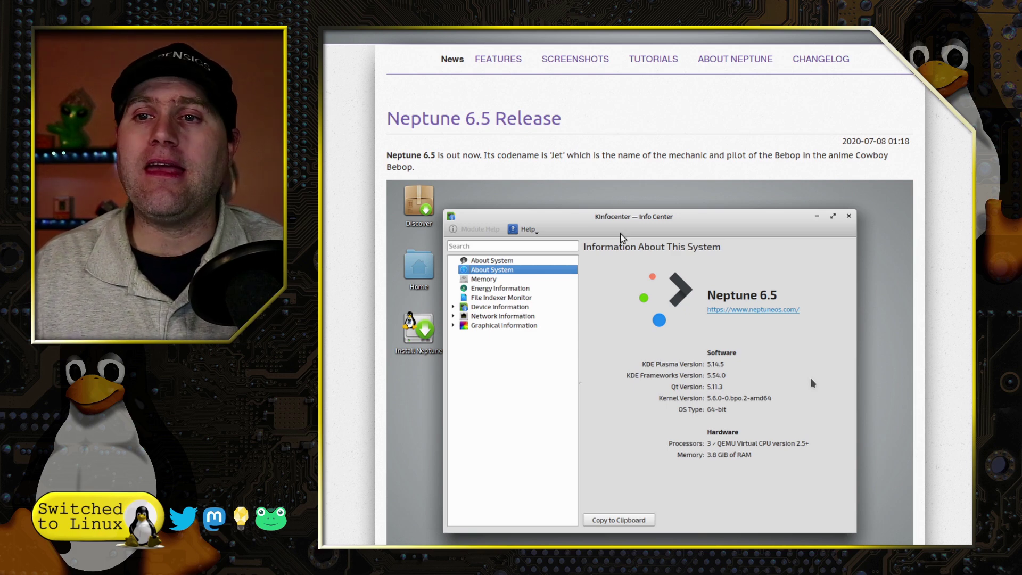
pyautogui.scroll(-6, 718, 209)
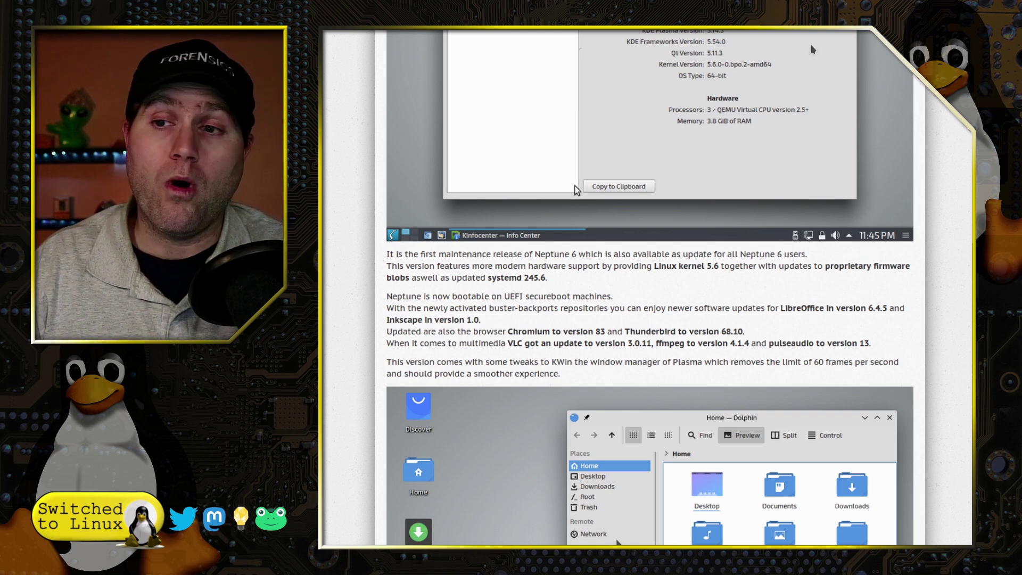
pyautogui.scroll(-2, 770, 293)
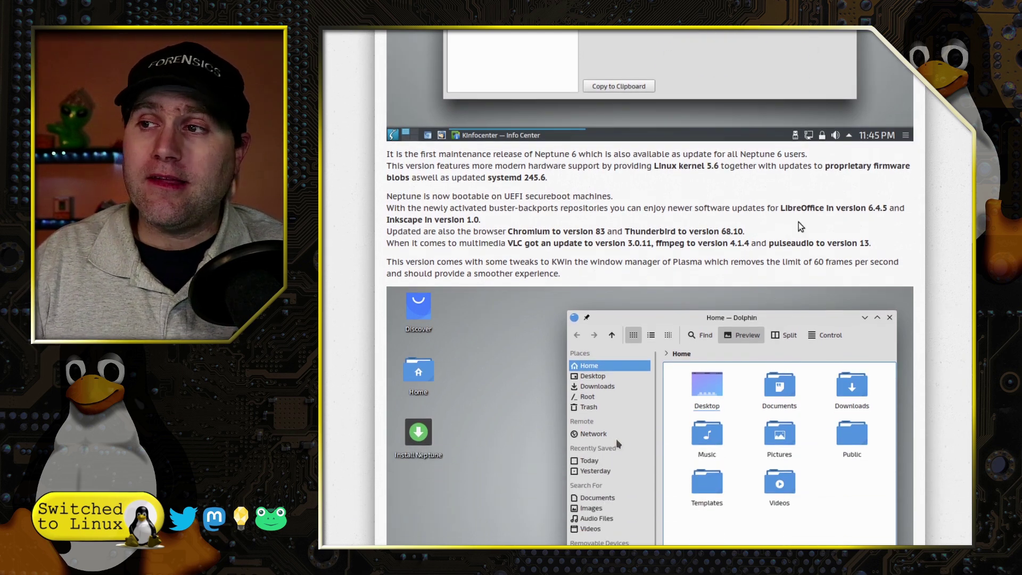
pyautogui.scroll(-2, 789, 232)
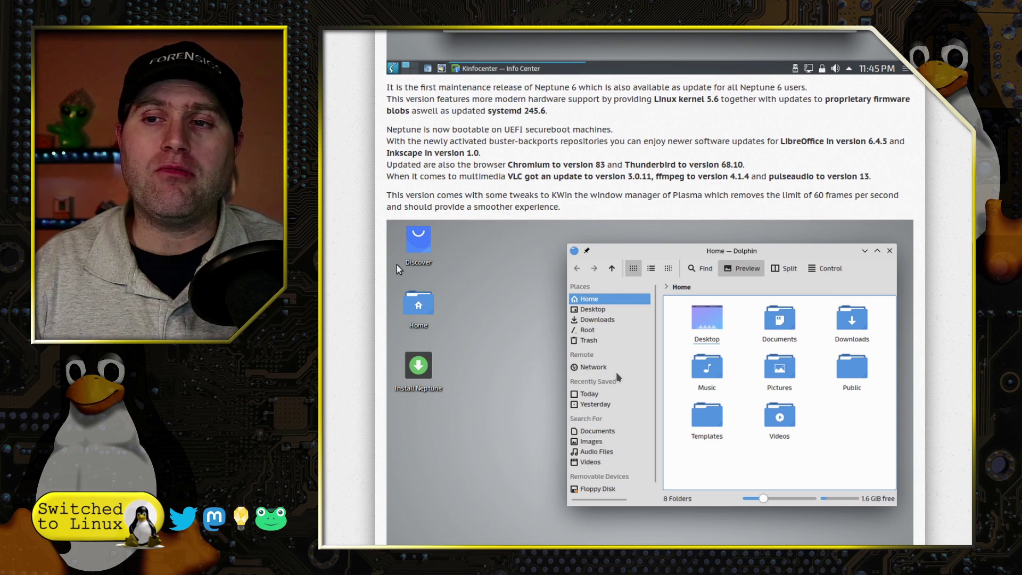
pyautogui.scroll(-3, 510, 246)
pyautogui.scroll(-2, 506, 252)
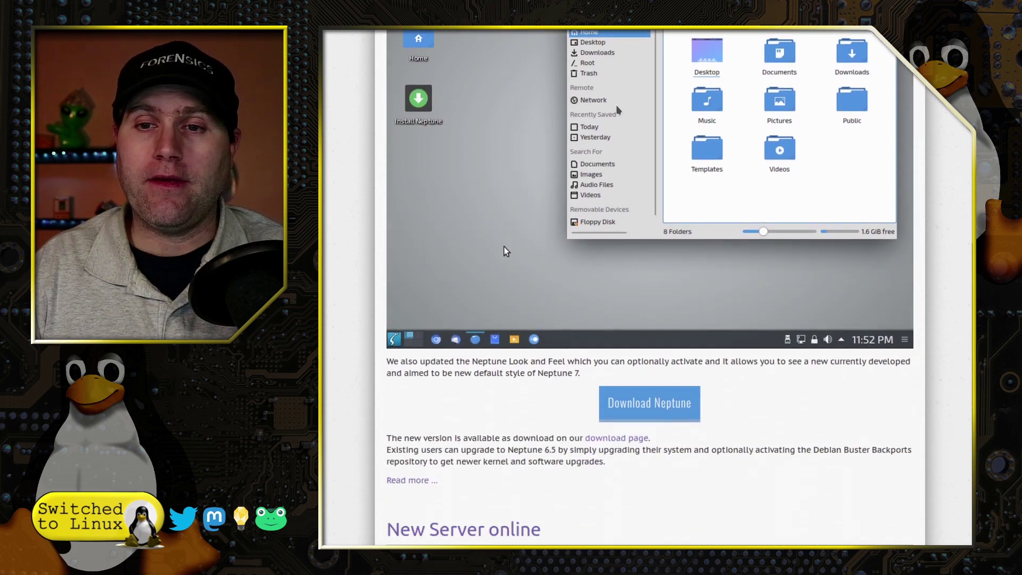
pyautogui.scroll(-9, 588, 279)
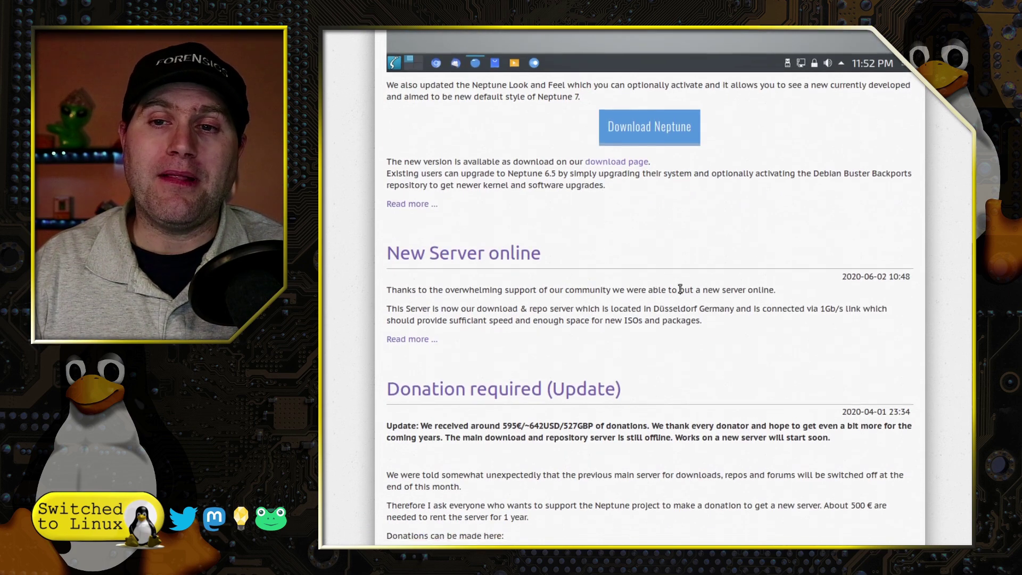
pyautogui.scroll(20, 706, 294)
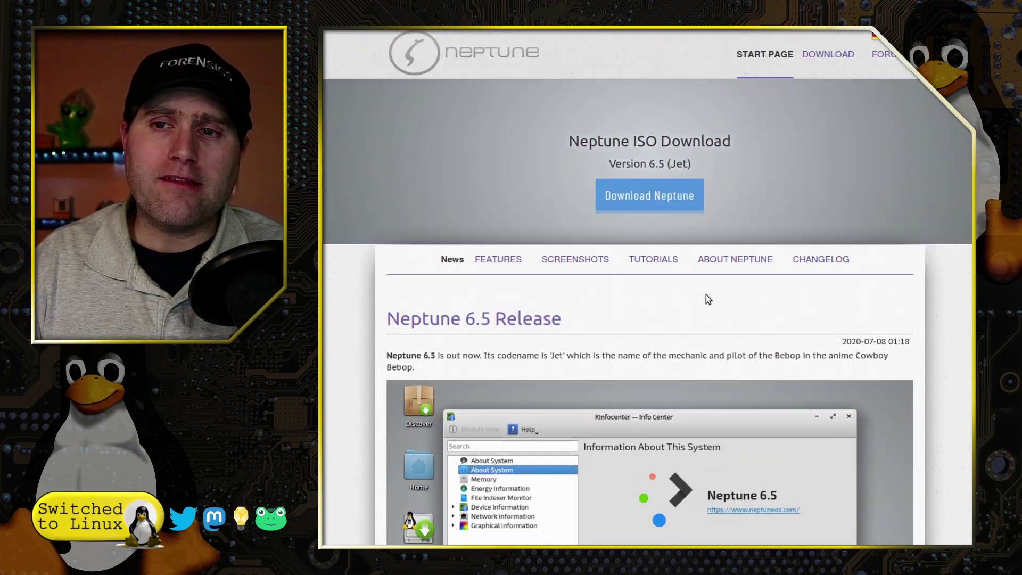
pyautogui.scroll(-3, 706, 295)
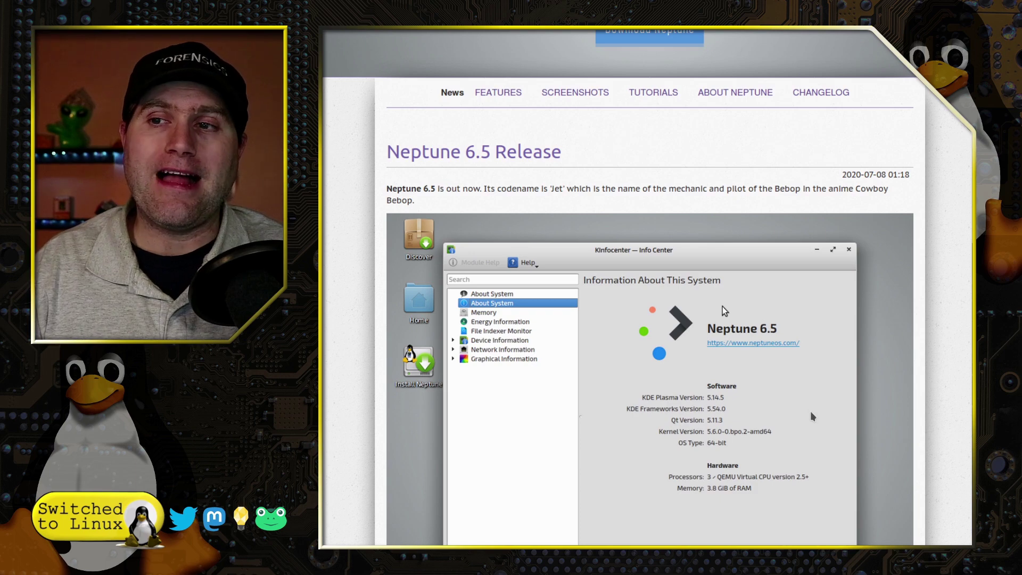
pyautogui.scroll(-7, 707, 297)
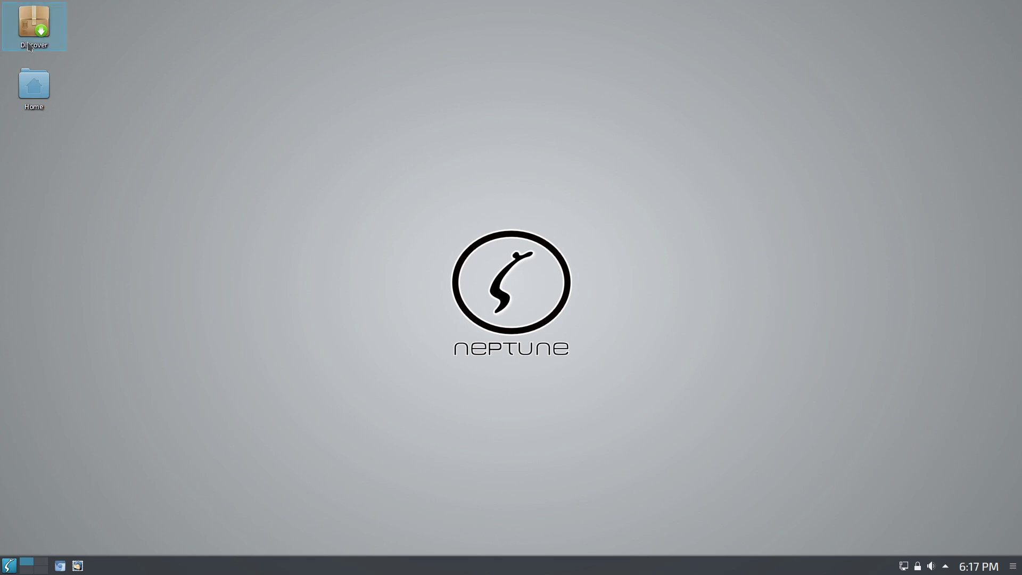
pyautogui.click(16, 567)
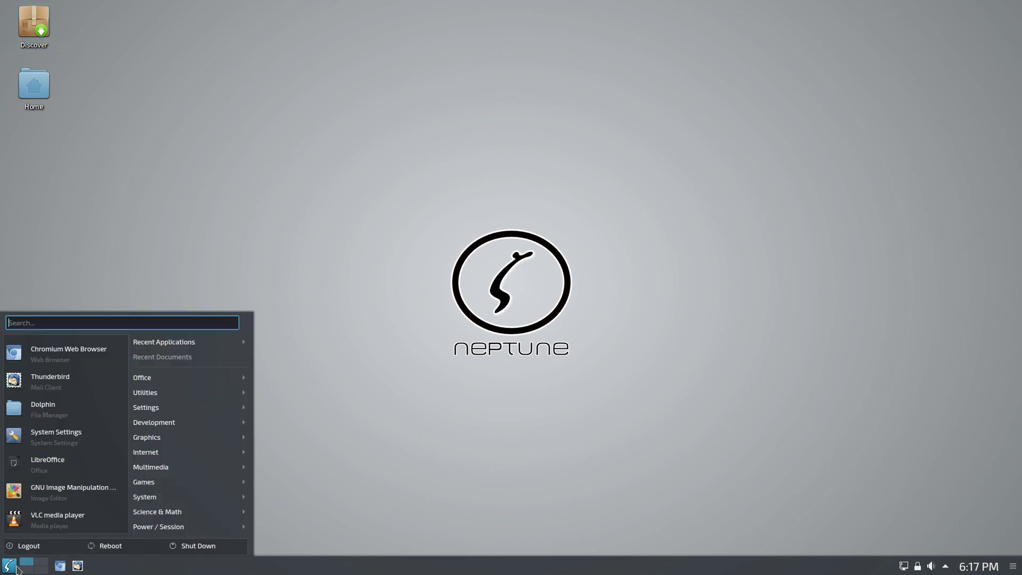
pyautogui.write('soft')
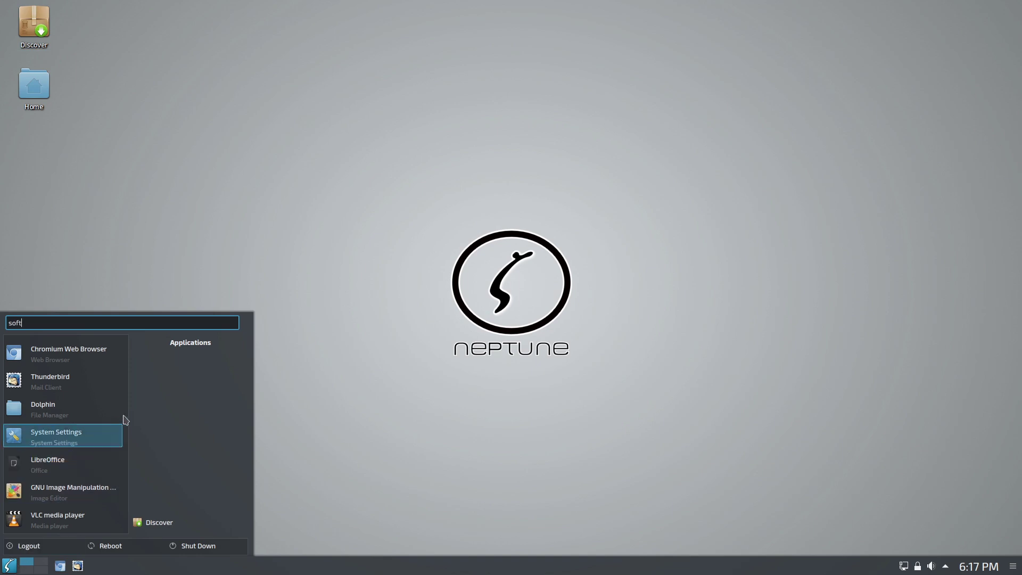
pyautogui.write('w')
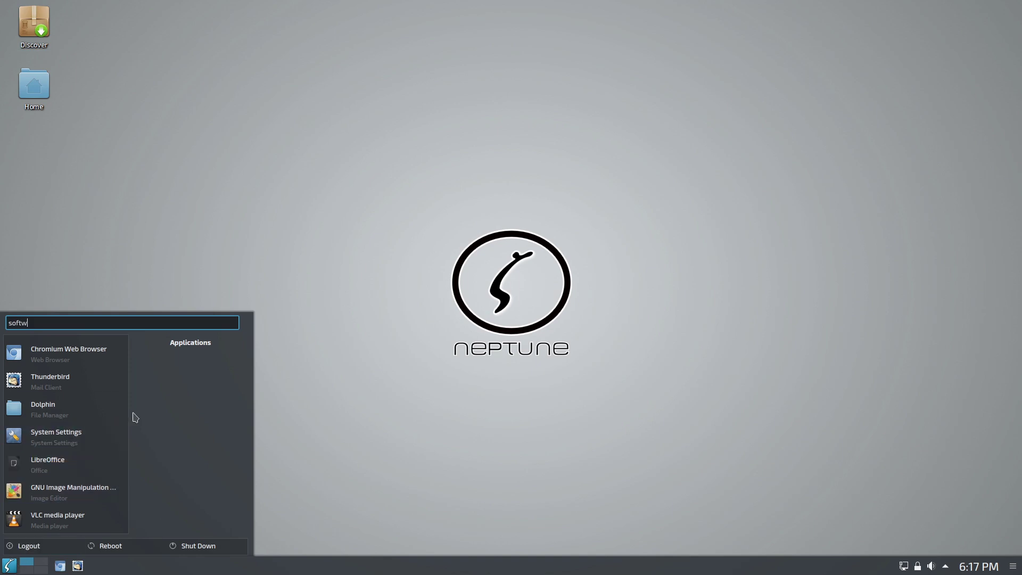
pyautogui.write('qare')
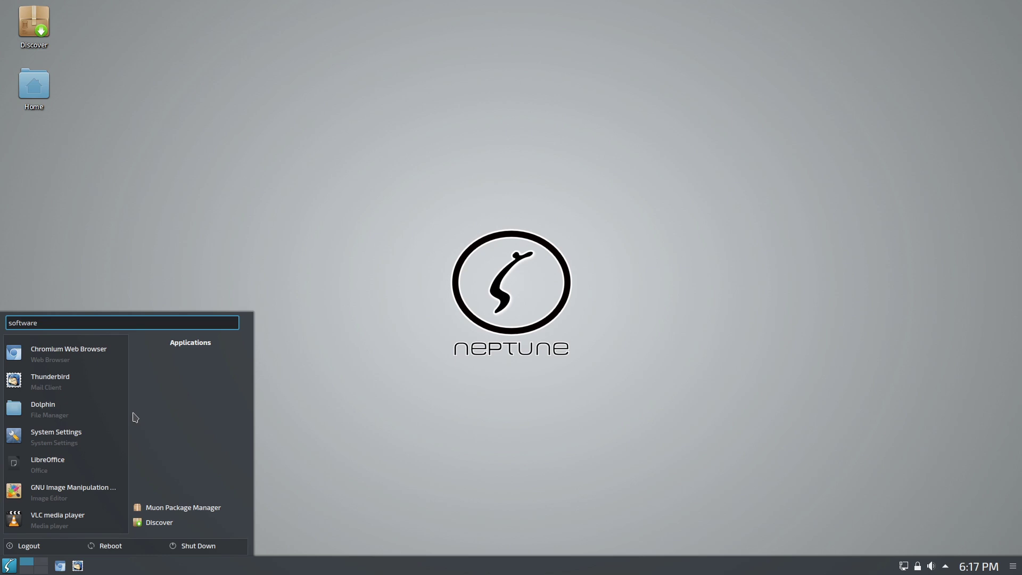
pyautogui.click(199, 509)
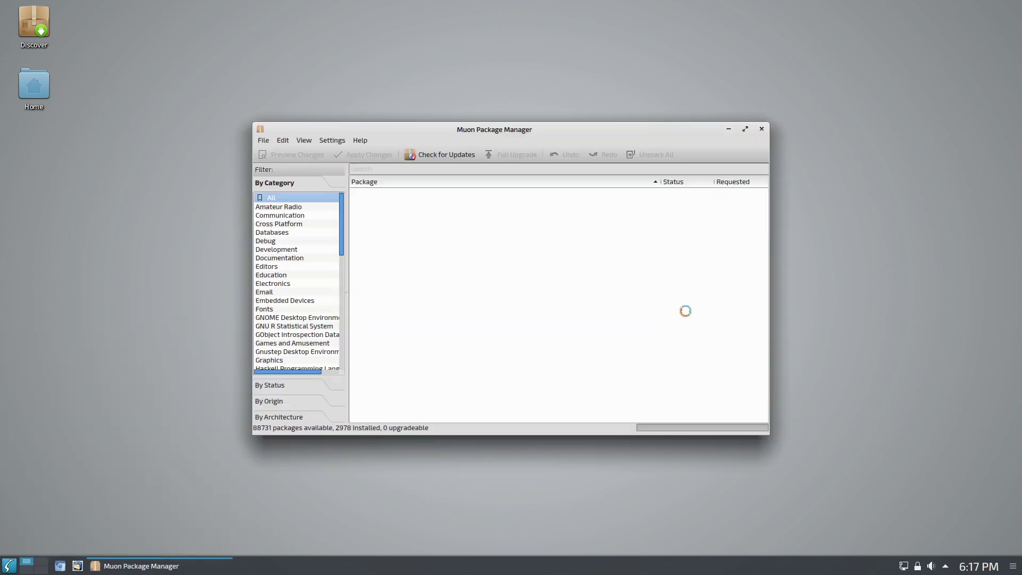
pyautogui.scroll(-20, 558, 290)
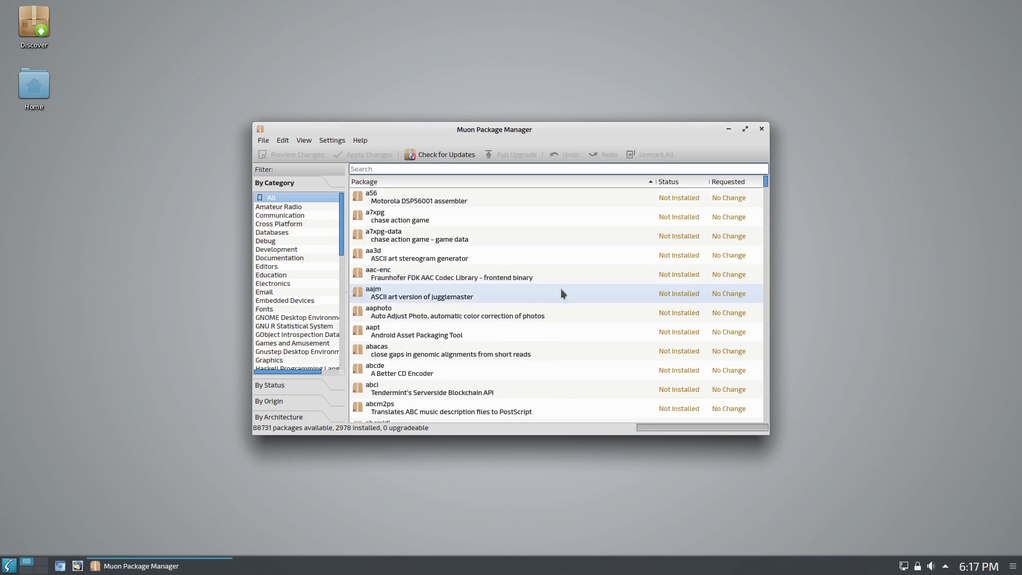
pyautogui.scroll(20, 561, 293)
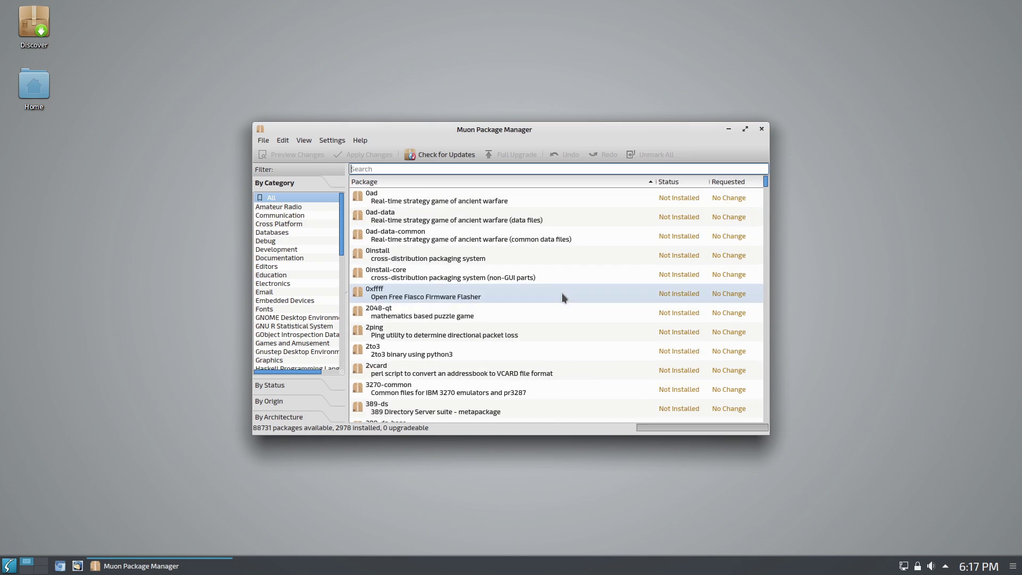
pyautogui.click(762, 130)
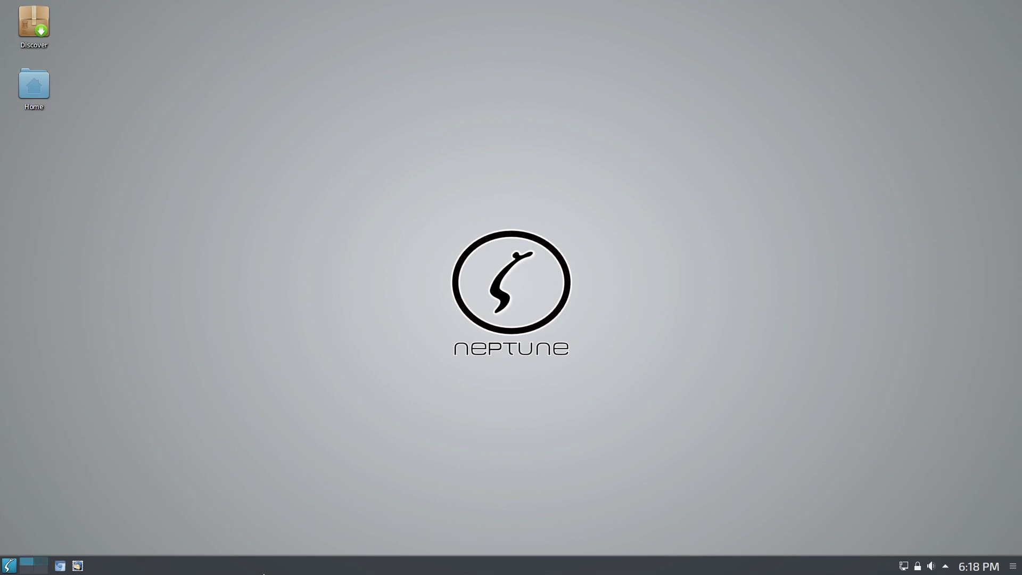
# Launch LibreOffice Writer from the launcher's Office category to get a blank Untitled 1 document.
pyautogui.click(10, 566)
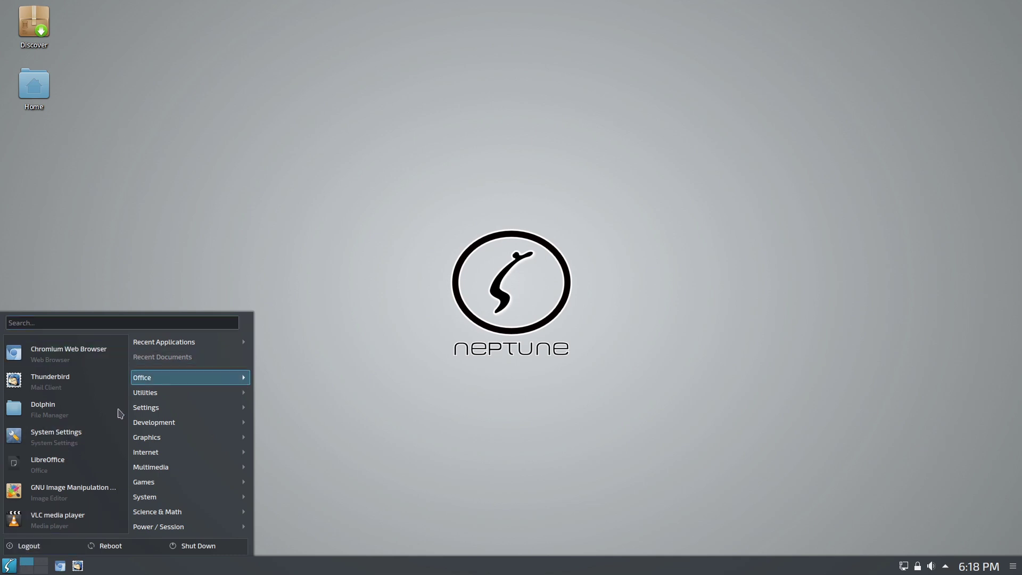
pyautogui.click(528, 458)
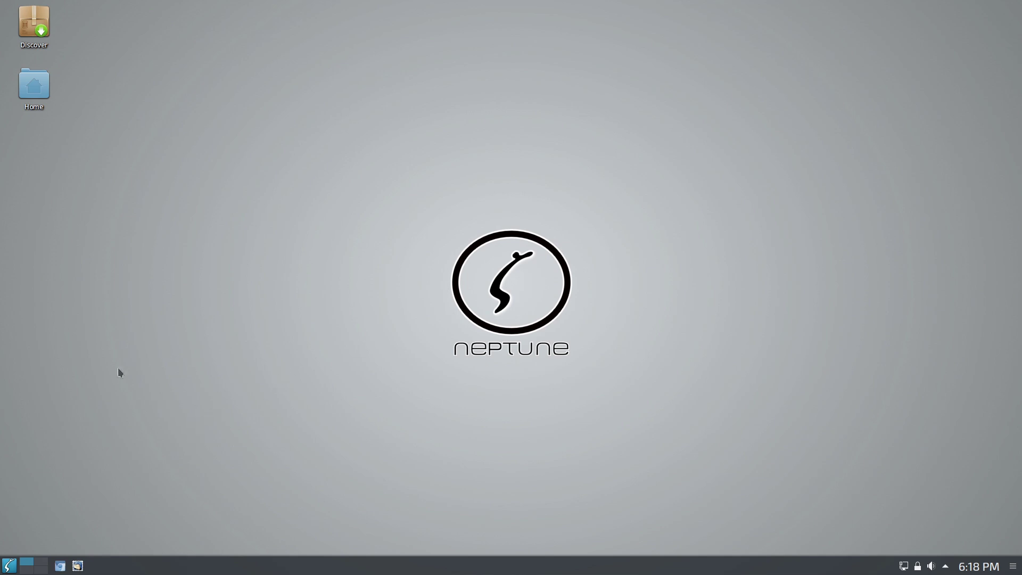
pyautogui.click(16, 569)
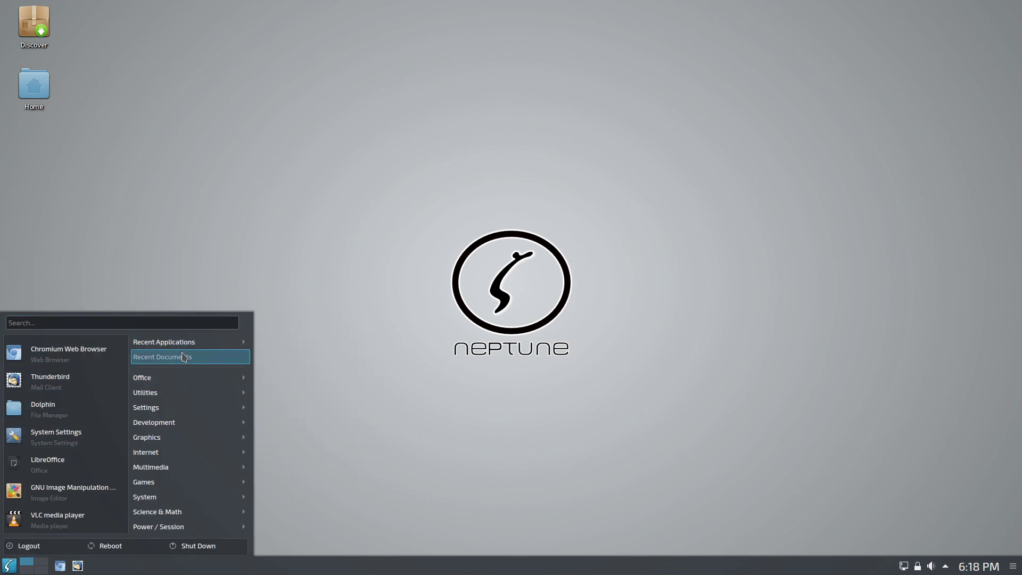
pyautogui.moveTo(182, 380)
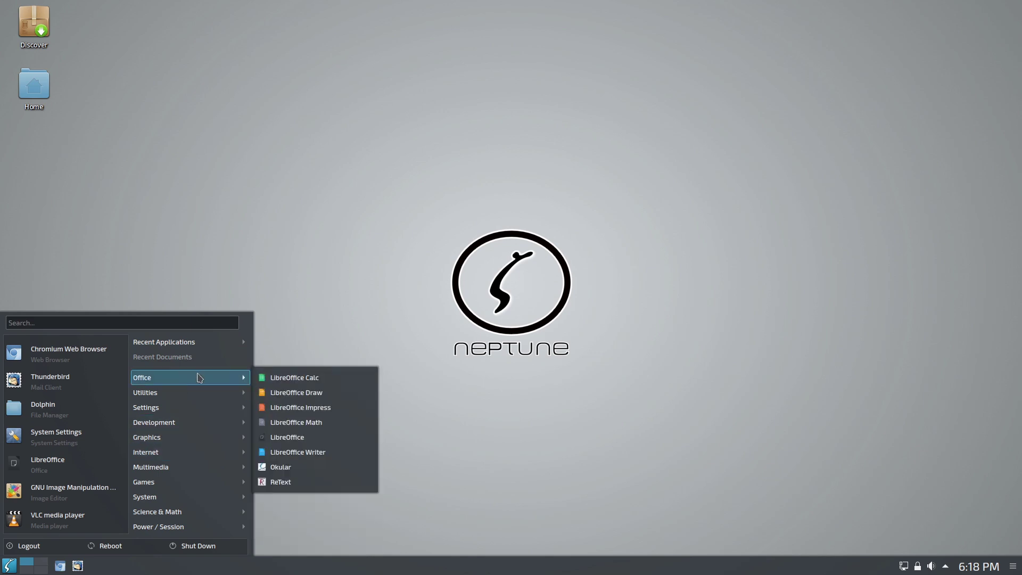
pyautogui.click(305, 452)
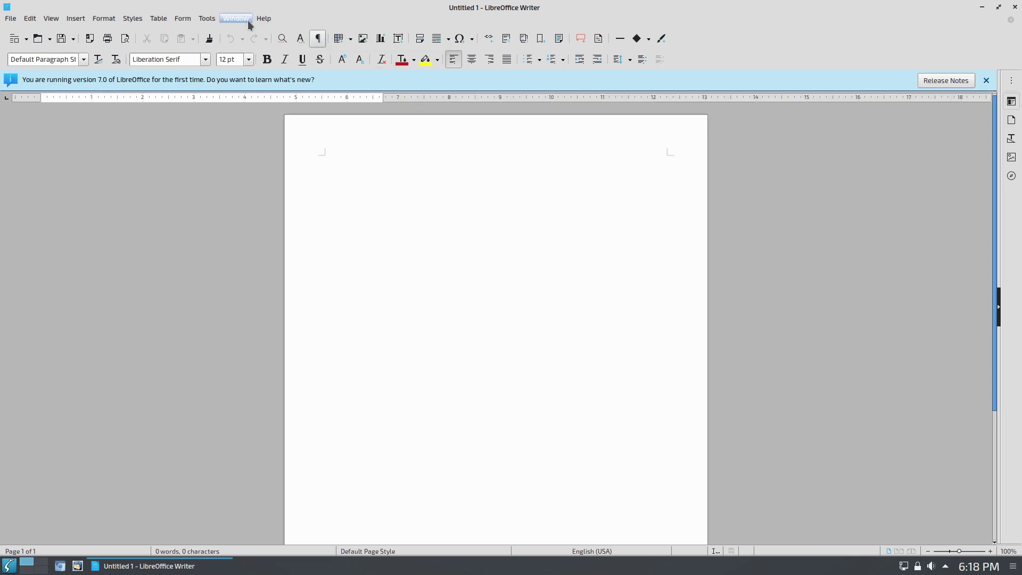
# Check LibreOffice version 7.0.4.2 under Help > About, then close Writer.
pyautogui.click(263, 18)
pyautogui.click(285, 150)
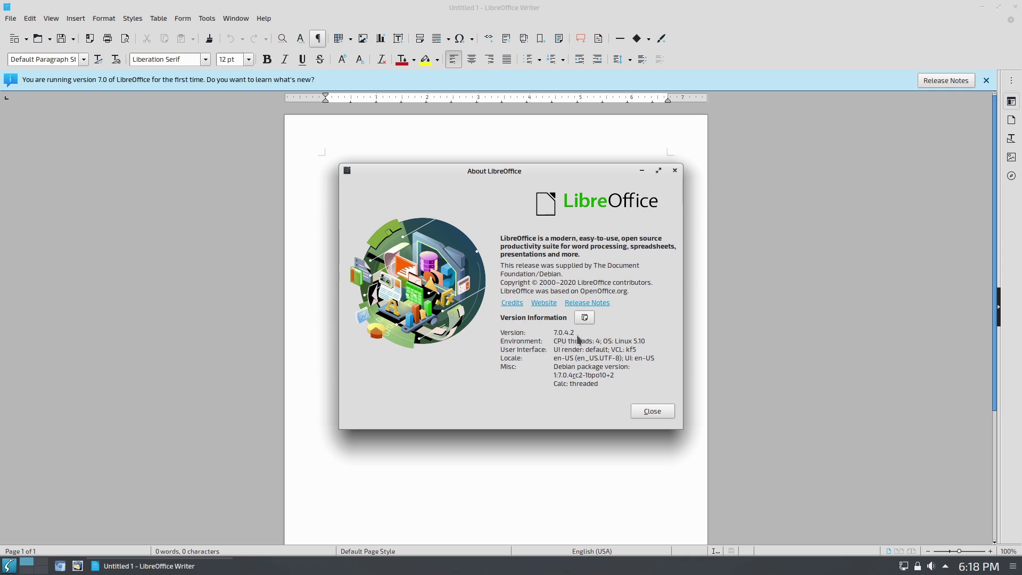
pyautogui.click(675, 170)
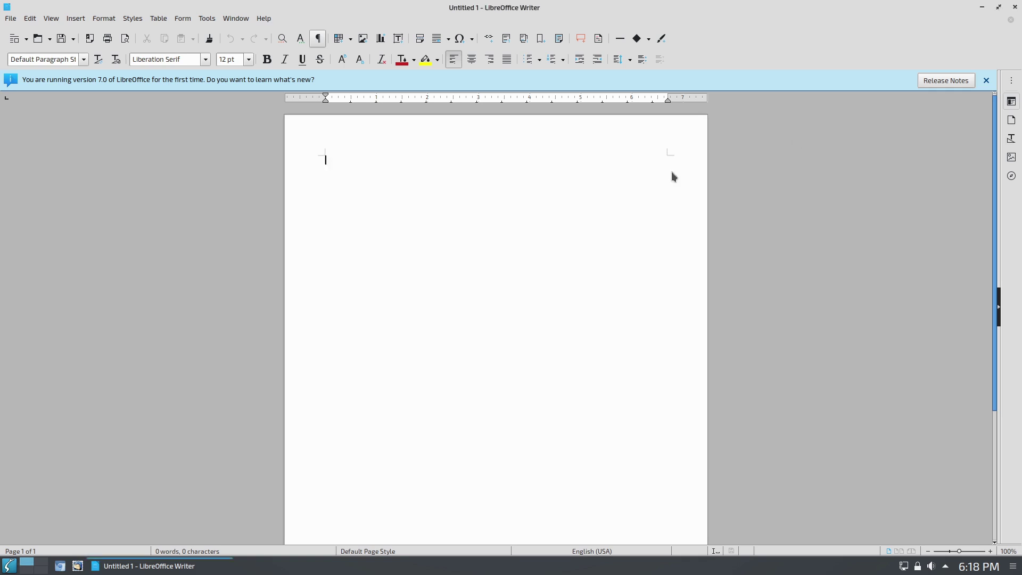
pyautogui.click(1014, 7)
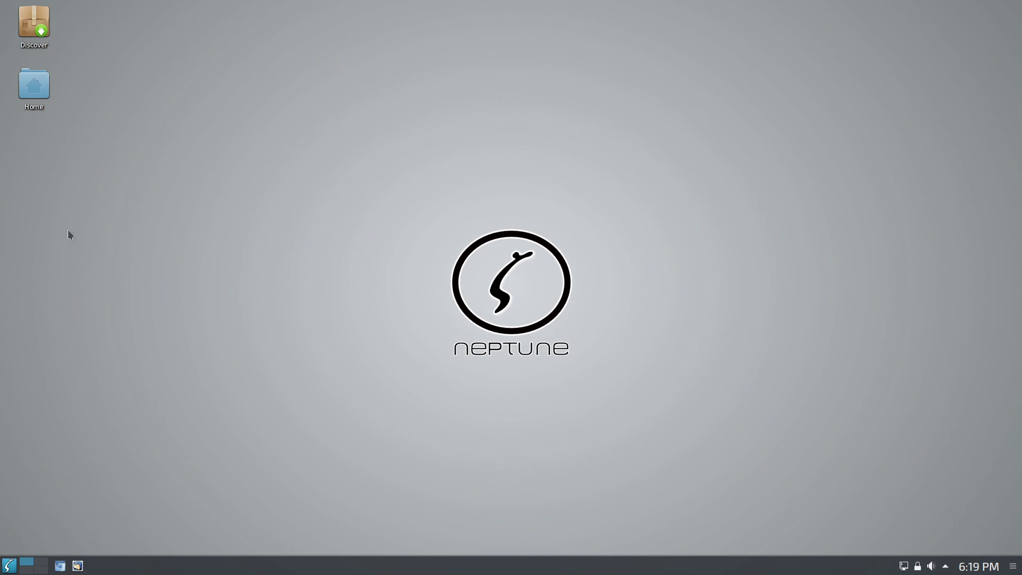
# Browse the launcher's categories and try a 'fire' search, then clear it.
pyautogui.click(10, 567)
pyautogui.moveTo(178, 393)
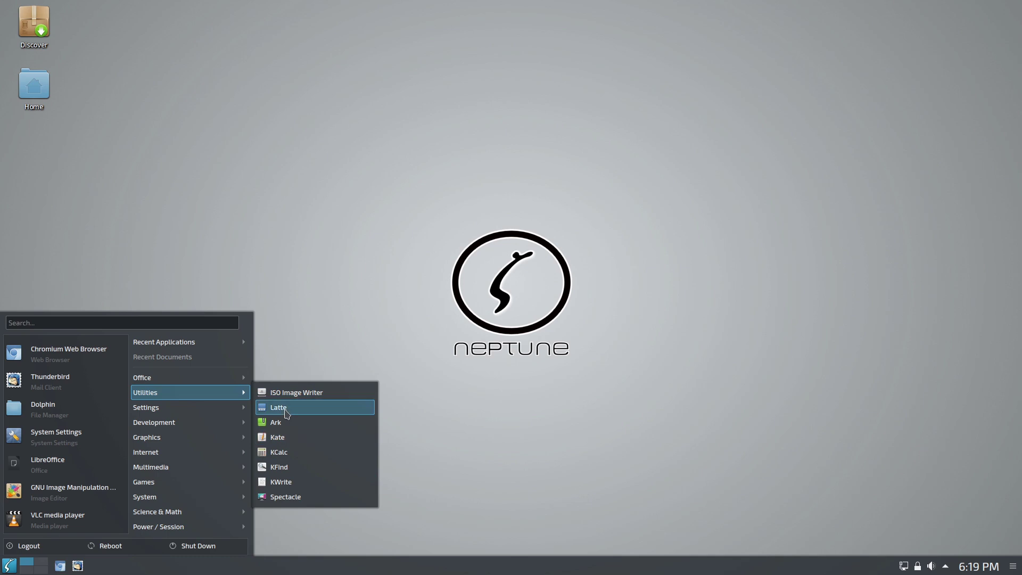
pyautogui.moveTo(171, 418)
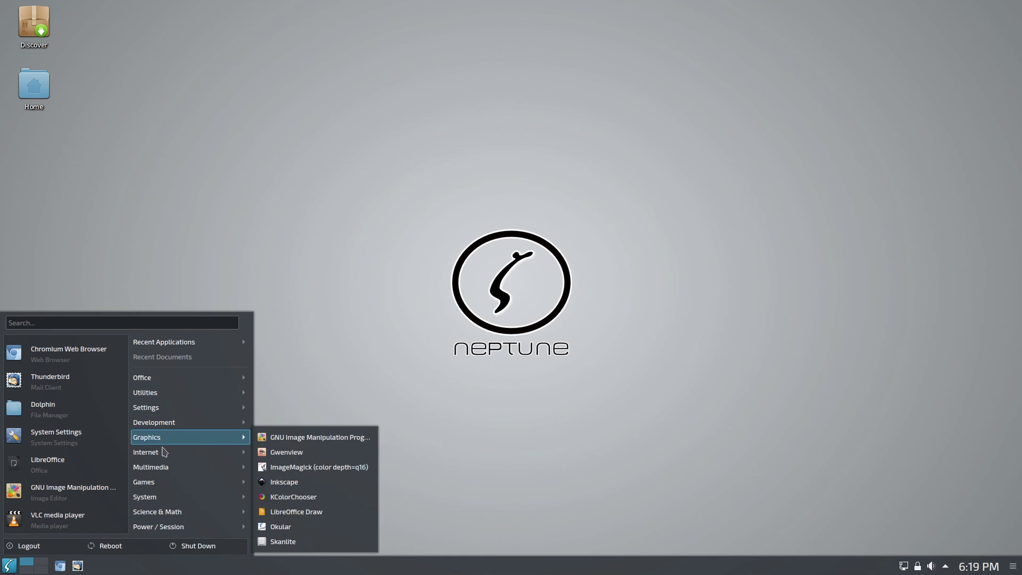
pyautogui.moveTo(168, 457)
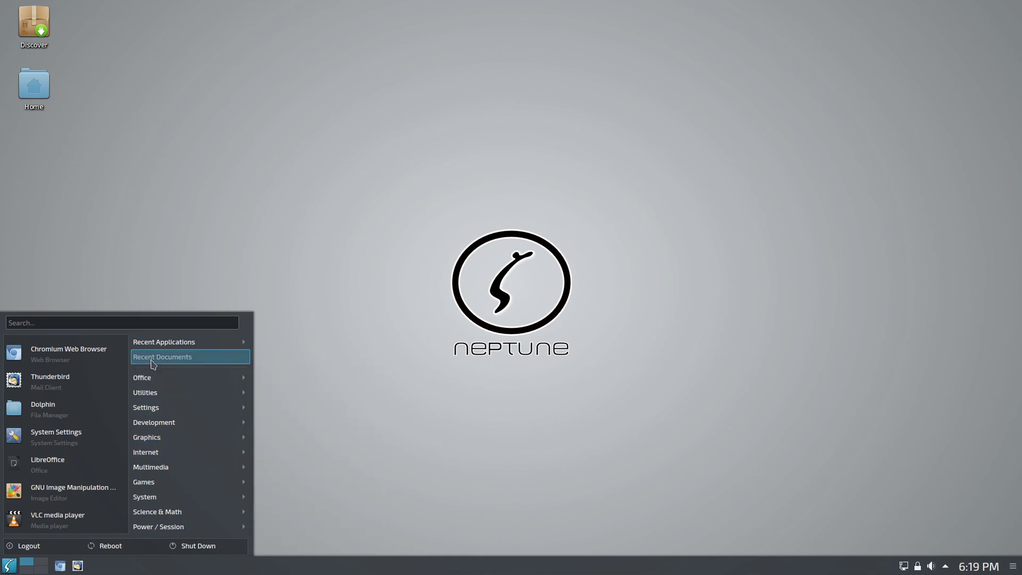
pyautogui.write('fire')
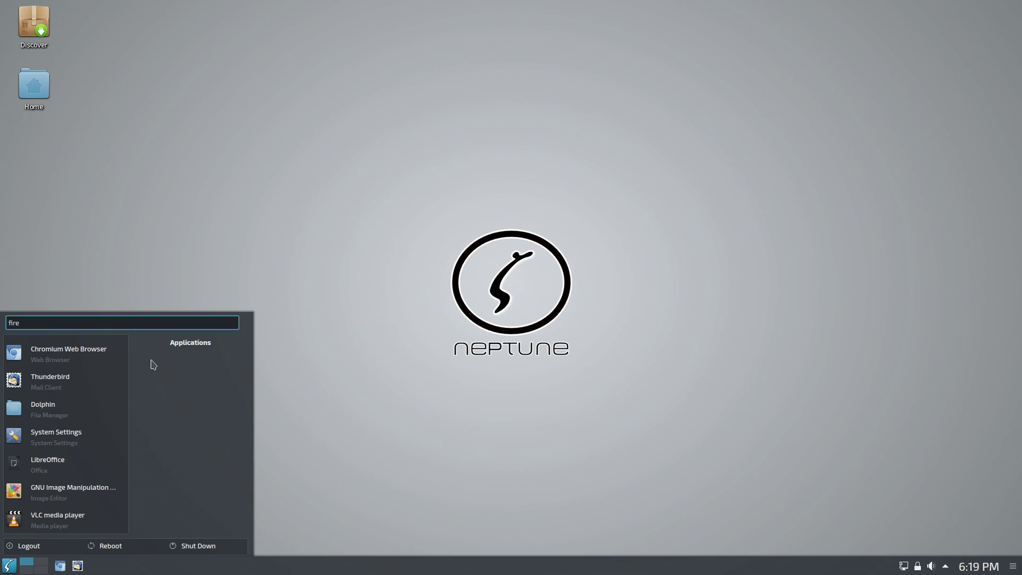
pyautogui.press('BackSpace')
pyautogui.press('BackSpace')
pyautogui.press('BackSpace')
pyautogui.press('BackSpace')
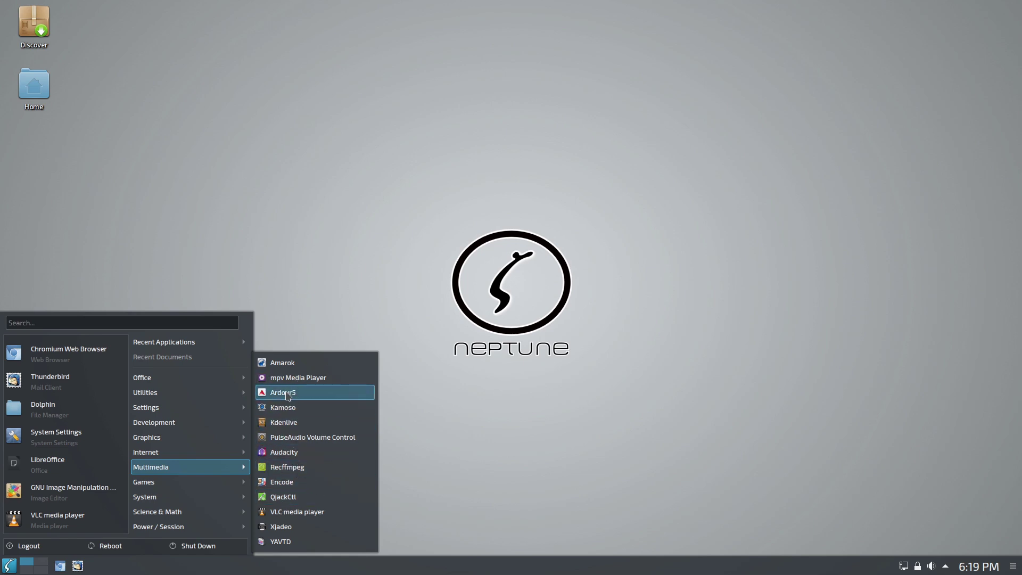
# Browse a few more categories, then close and reopen the launcher with an empty search.
pyautogui.moveTo(216, 486)
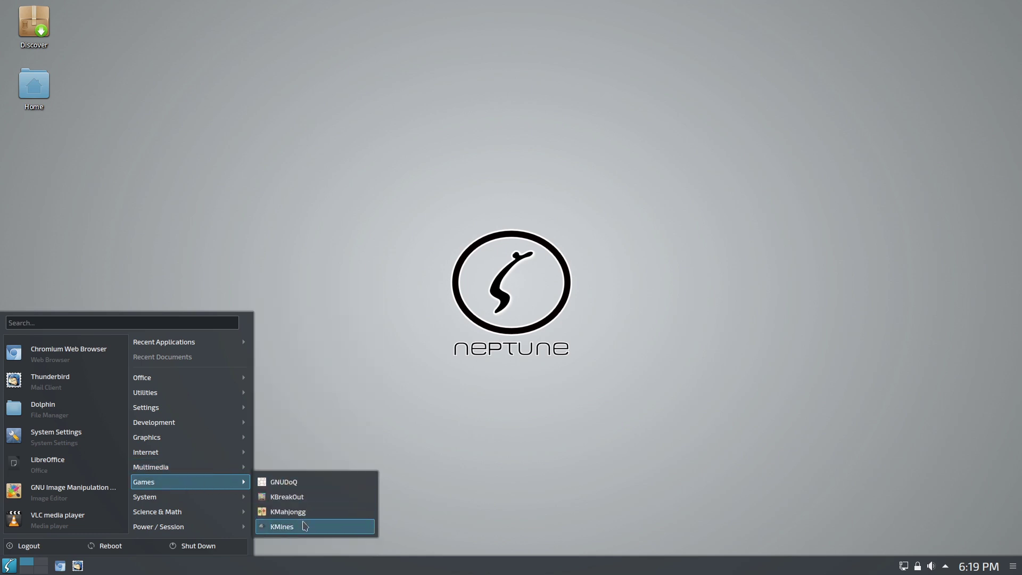
pyautogui.moveTo(199, 501)
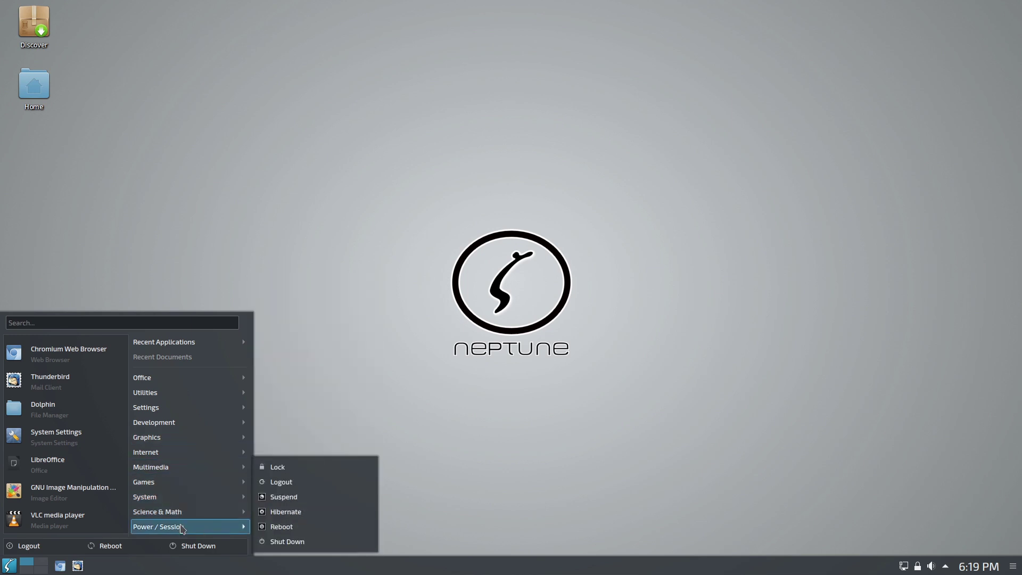
pyautogui.click(338, 163)
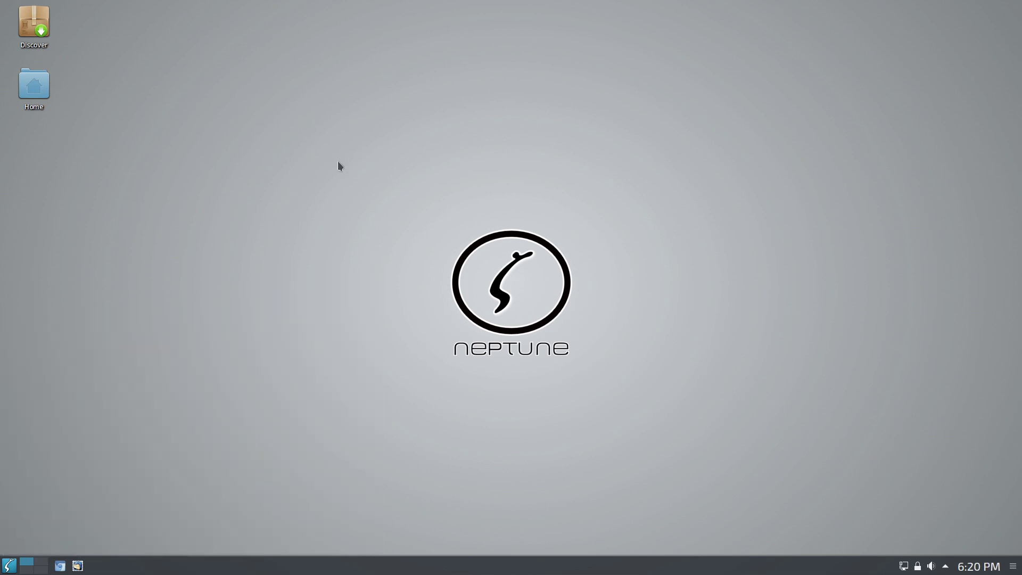
pyautogui.click(12, 566)
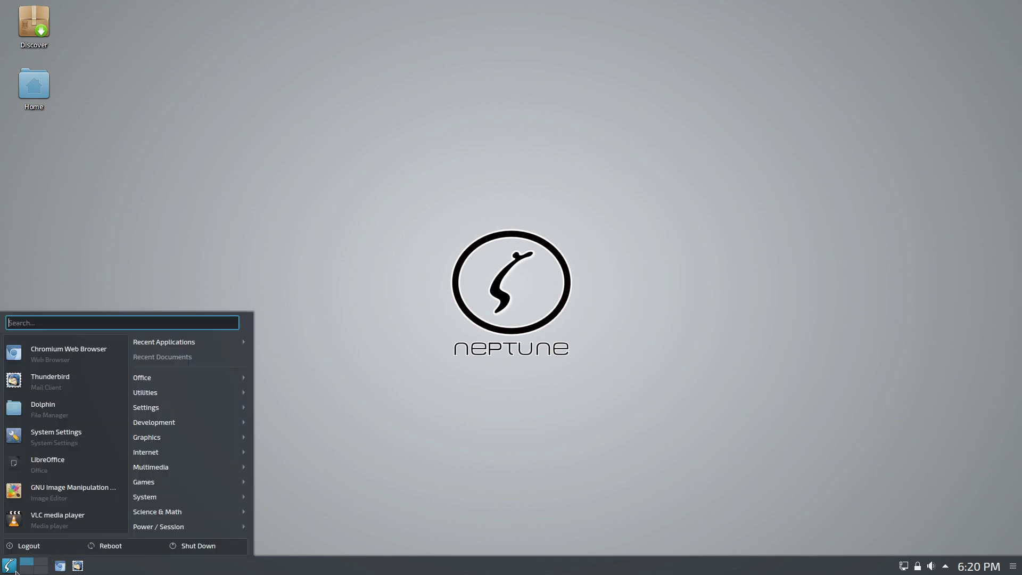
# Start Konsole via a 'term' search and run uname -r, showing kernel 5.10.0-0.bpo.3-amd64.
pyautogui.write('term')
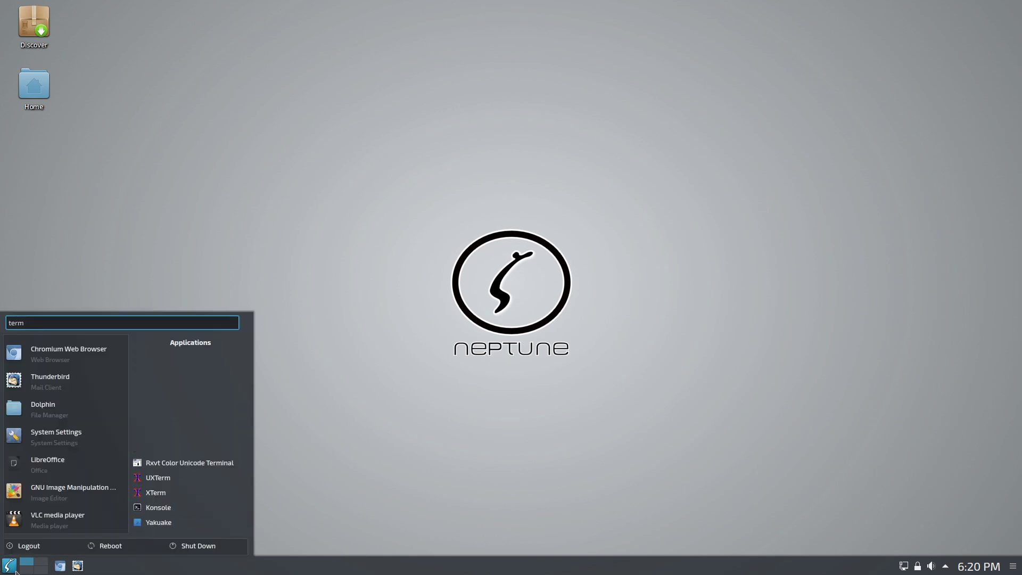
pyautogui.click(158, 507)
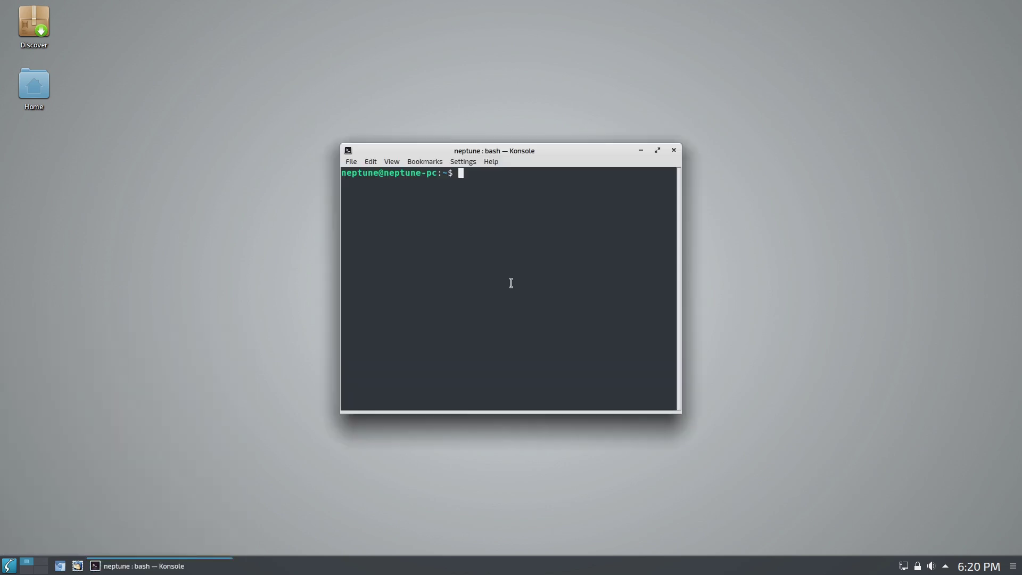
pyautogui.write('uname -r')
pyautogui.press('Return')
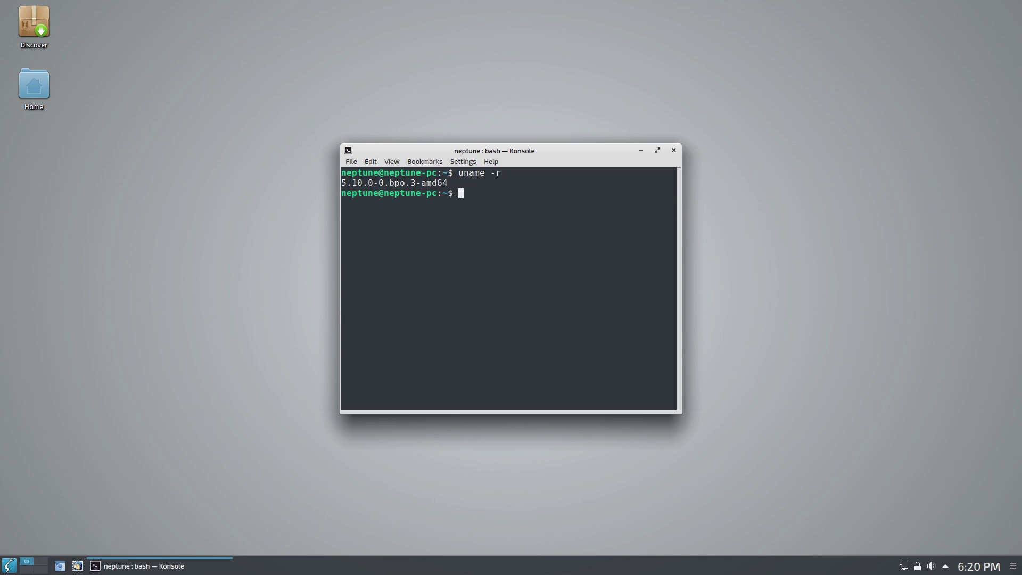
# Exit Konsole and bring the application launcher back up.
pyautogui.write('exit')
pyautogui.press('Return')
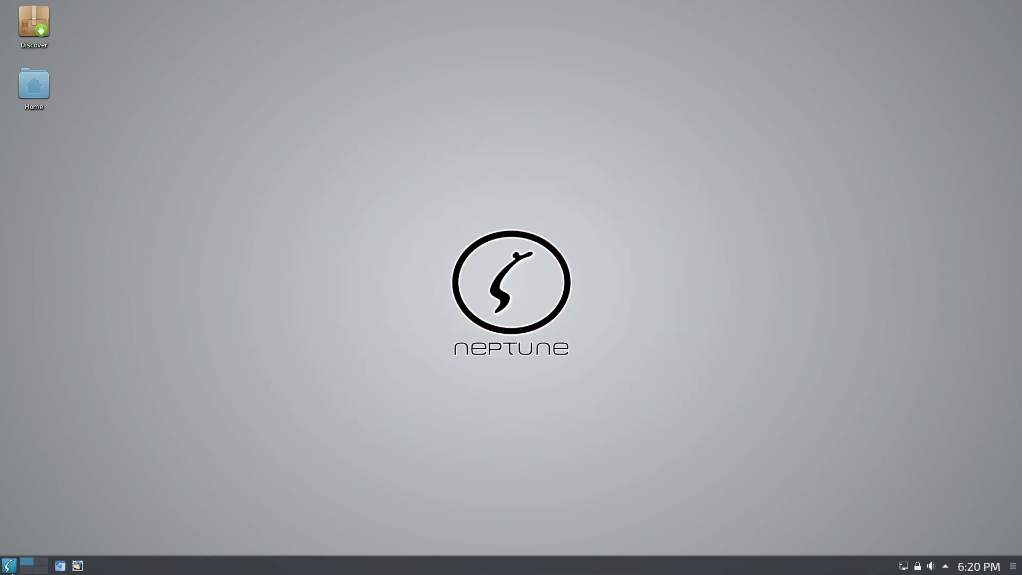
pyautogui.click(9, 567)
# Start Konsole from a 'term' search and list the contents of /etc/apt.
pyautogui.write('term')
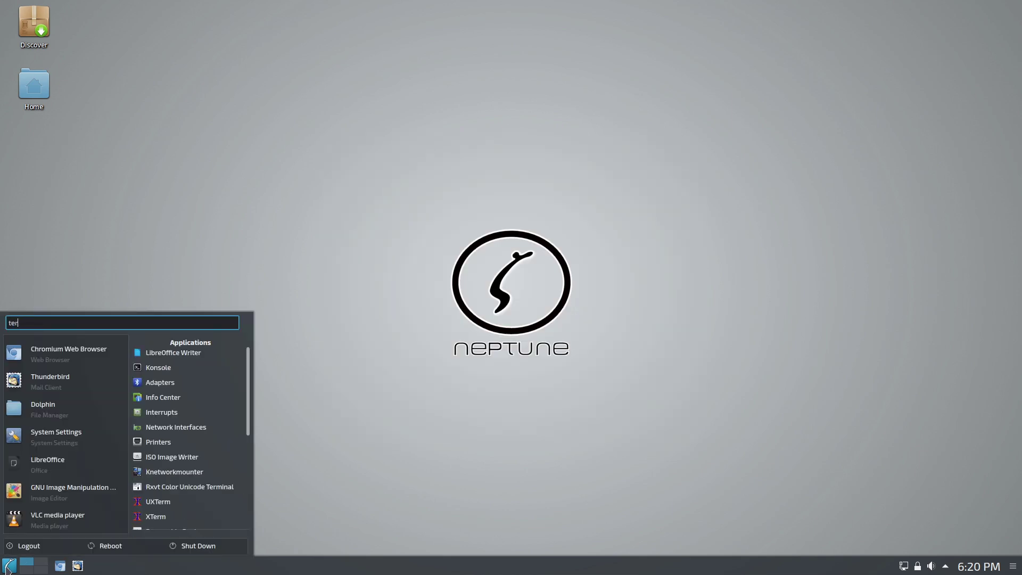
pyautogui.click(180, 467)
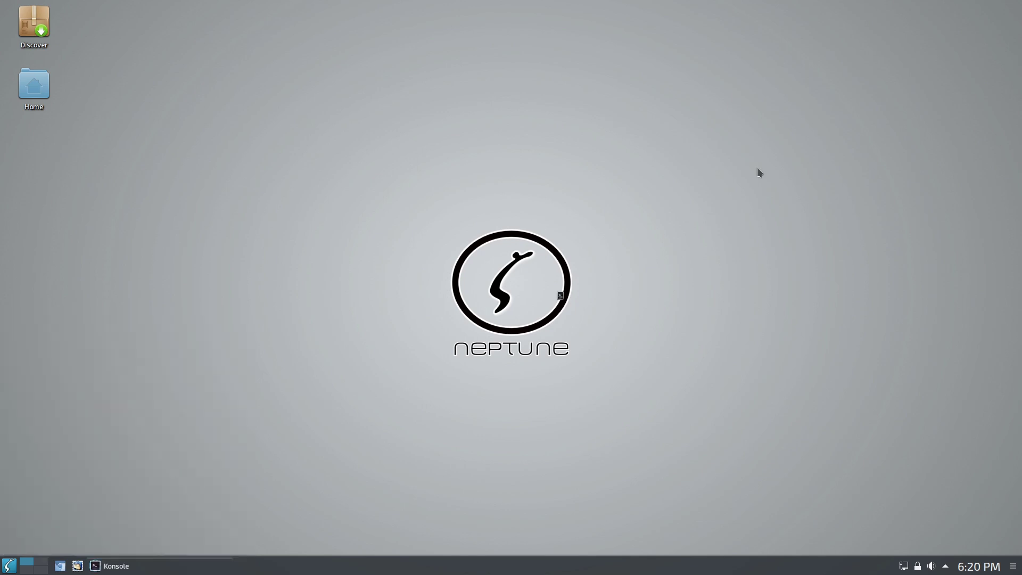
pyautogui.write('cd ')
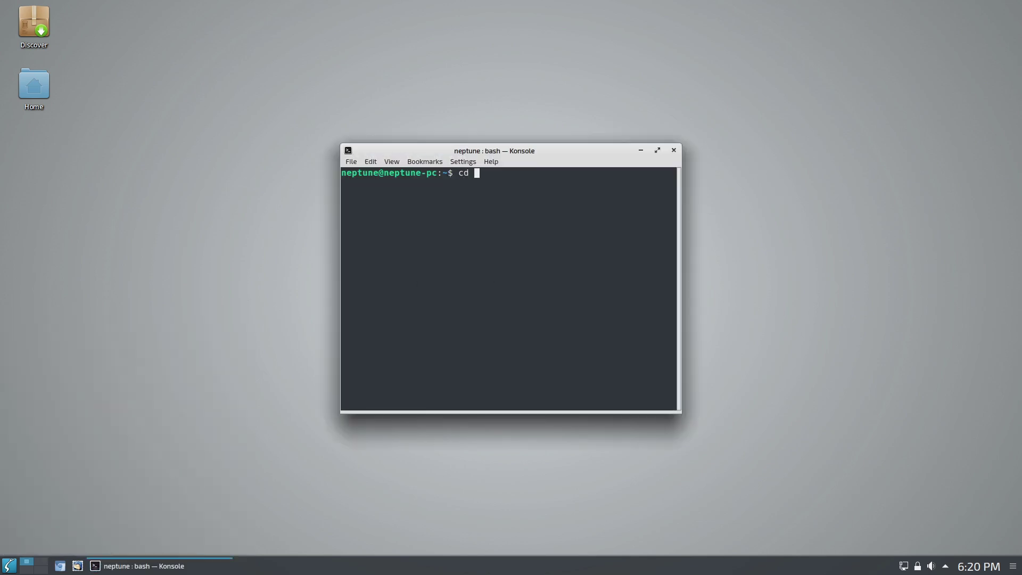
pyautogui.write('/etc/apt')
pyautogui.press('Return')
pyautogui.write('ls')
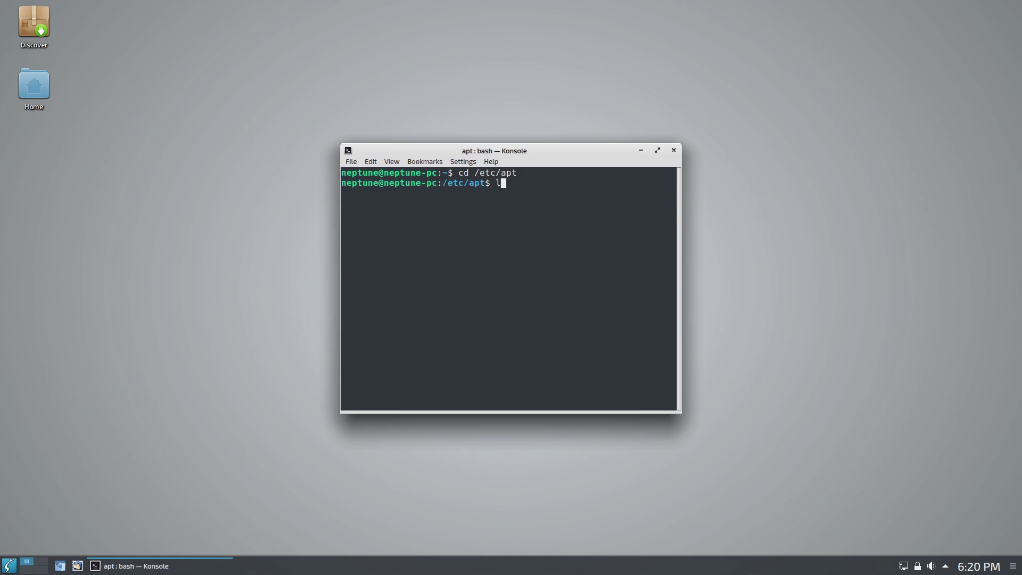
pyautogui.press('Return')
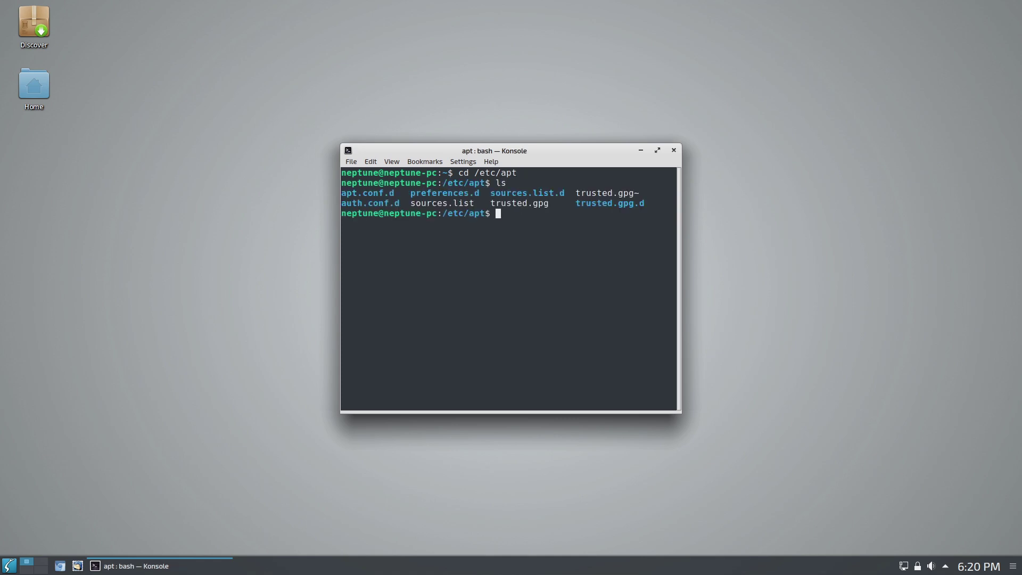
# View the repository line in sources.list with nano, then quit nano.
pyautogui.write('nano sources.list')
pyautogui.press('Return')
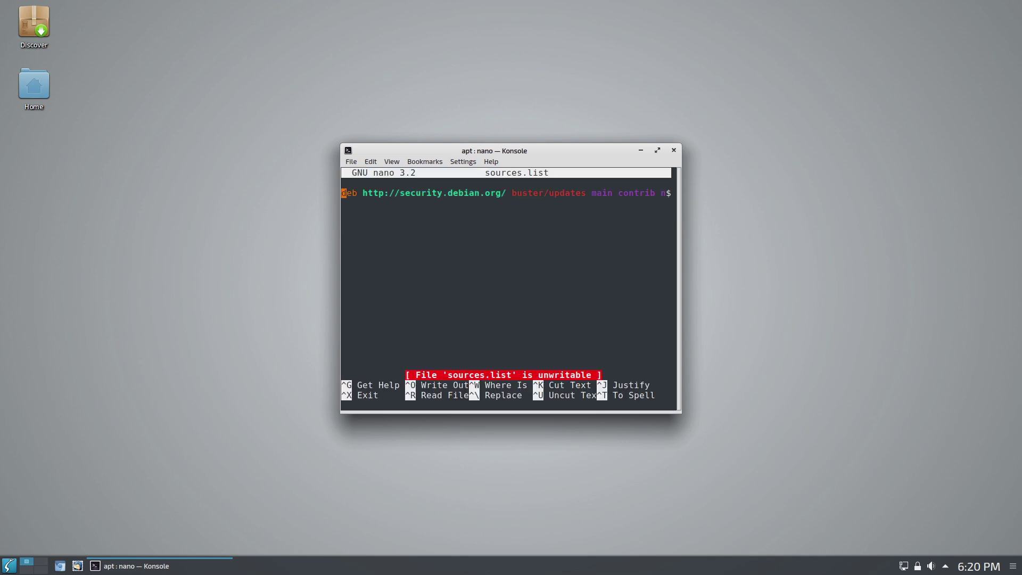
pyautogui.press('Right')
pyautogui.press('Right')
pyautogui.press('Right')
pyautogui.press('Right')
pyautogui.press('Right')
pyautogui.press('Right')
pyautogui.press('Right')
pyautogui.press('Right')
pyautogui.press('Right')
pyautogui.press('Right')
pyautogui.press('Right')
pyautogui.press('Right')
pyautogui.press('Right')
pyautogui.press('Right')
pyautogui.press('Right')
pyautogui.press('Right')
pyautogui.press('Right')
pyautogui.press('Right')
pyautogui.press('Right')
pyautogui.press('Right')
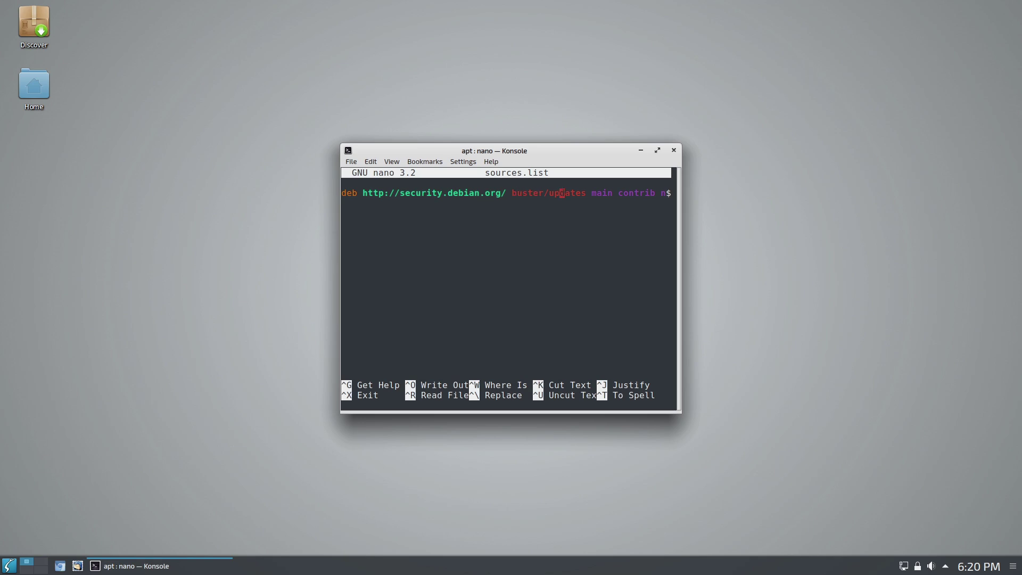
pyautogui.press('Right')
pyautogui.press('Right')
pyautogui.press('Right')
pyautogui.press('Right')
pyautogui.press('Right')
pyautogui.press('Right')
pyautogui.press('Right')
pyautogui.press('Right')
pyautogui.press('Right')
pyautogui.press('Right')
pyautogui.press('Right')
pyautogui.press('Right')
pyautogui.press('Right')
pyautogui.press('Right')
pyautogui.press('Right')
pyautogui.press('Right')
pyautogui.press('Right')
pyautogui.press('Right')
pyautogui.press('Right')
pyautogui.press('Right')
pyautogui.press('Left')
pyautogui.press('Left')
pyautogui.press('Left')
pyautogui.press('Left')
pyautogui.press('Left')
pyautogui.press('Left')
pyautogui.press('Left')
pyautogui.press('Left')
pyautogui.press('Left')
pyautogui.press('Left')
pyautogui.press('Left')
pyautogui.press('Left')
pyautogui.press('Left')
pyautogui.press('Left')
pyautogui.press('Left')
pyautogui.press('Left')
pyautogui.press('Left')
pyautogui.press('Left')
pyautogui.press('Left')
pyautogui.press('Left')
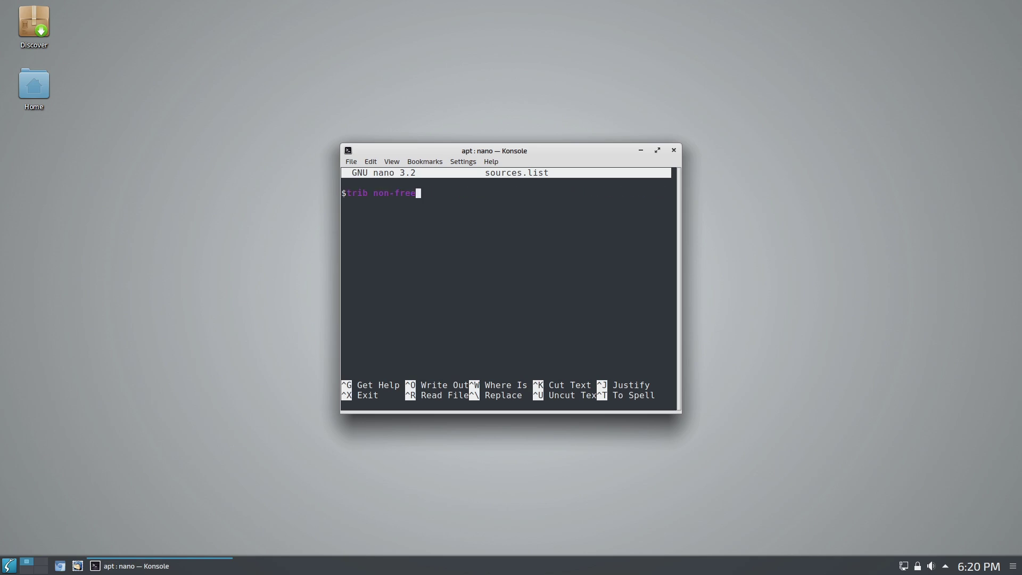
pyautogui.press('Left')
pyautogui.press('Left')
pyautogui.press('Left')
pyautogui.press('Left')
pyautogui.press('Left')
pyautogui.press('Left')
pyautogui.press('Left')
pyautogui.press('Left')
pyautogui.press('Left')
pyautogui.press('Left')
pyautogui.press('Left')
pyautogui.press('Left')
pyautogui.press('Left')
pyautogui.press('Left')
pyautogui.press('Left')
pyautogui.press('Left')
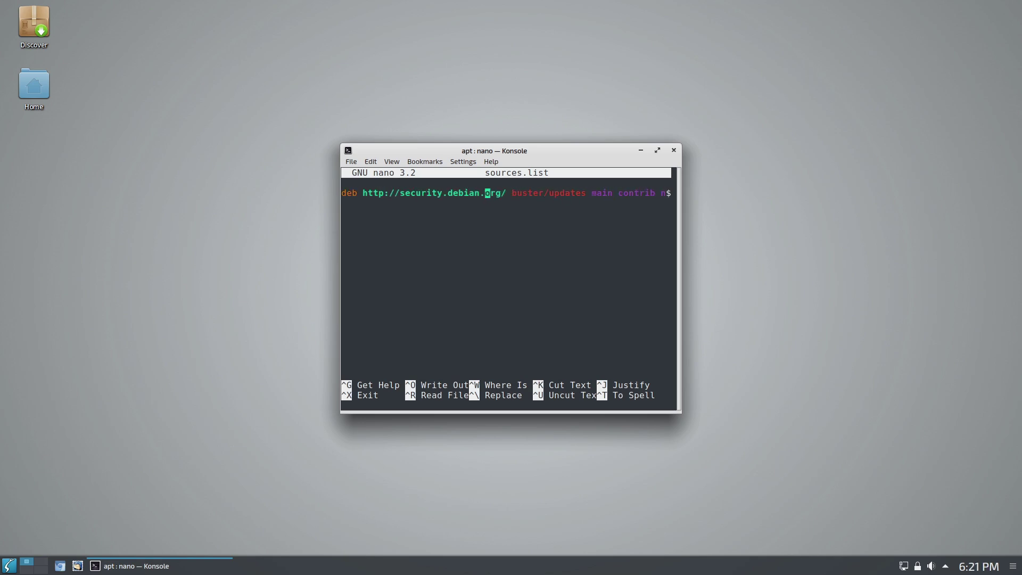
pyautogui.hotkey('ctrl', 'x')
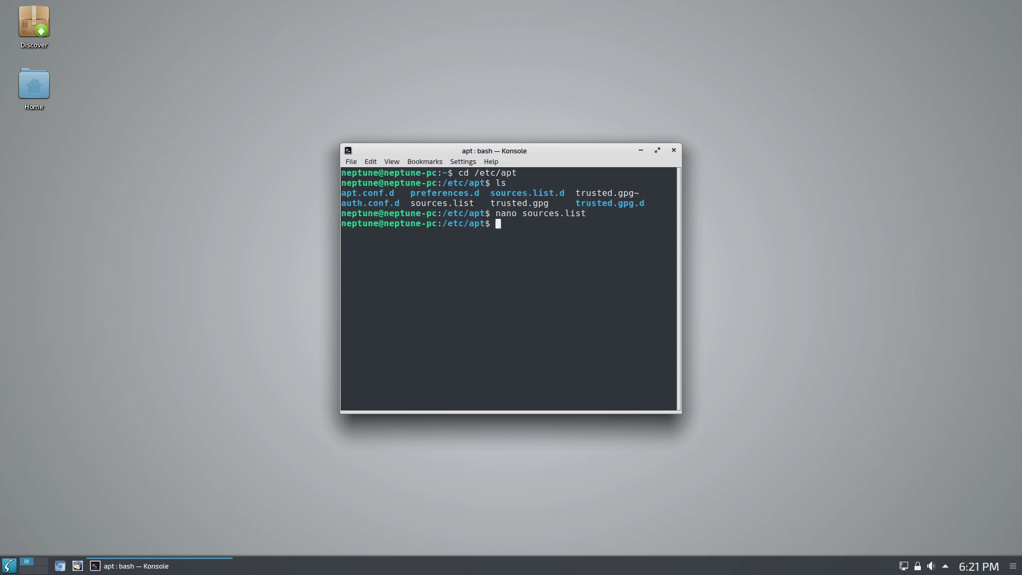
# List the four repository files in /etc/apt/sources.list.d, then exit the terminal.
pyautogui.write('ls')
pyautogui.press('Return')
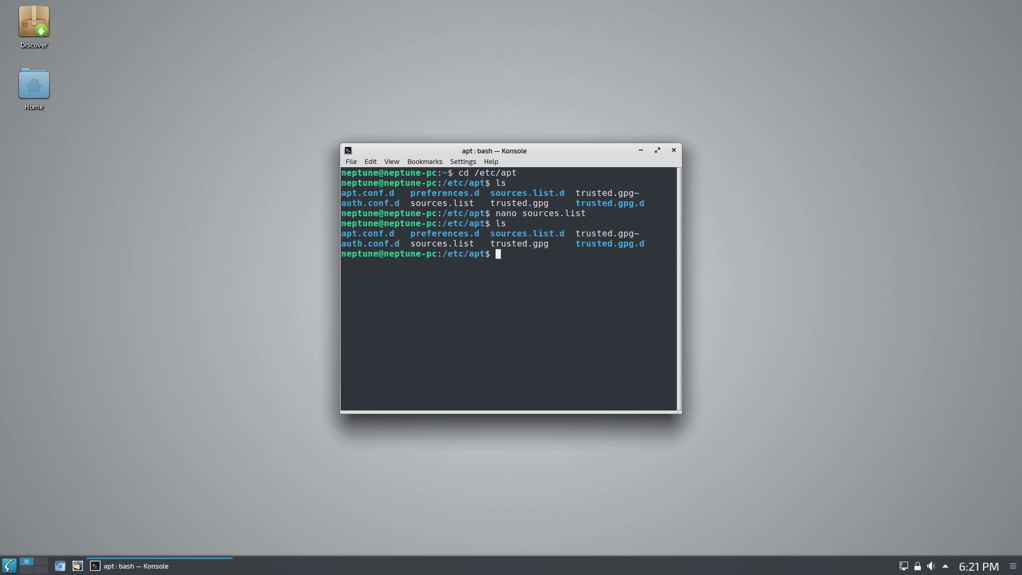
pyautogui.write('cd sources.list.d/')
pyautogui.press('Return')
pyautogui.write('ls')
pyautogui.press('Return')
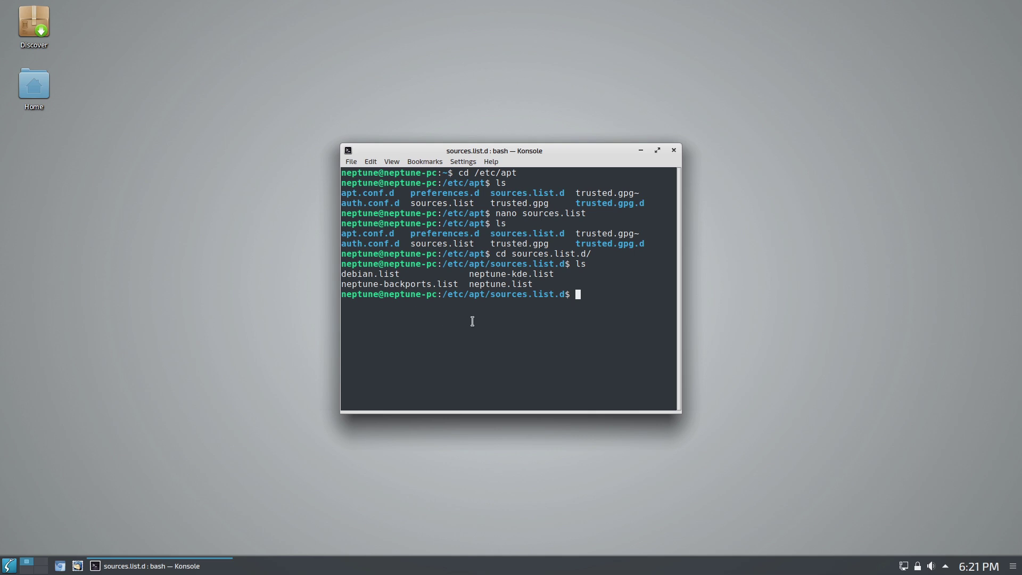
pyautogui.write('exit')
pyautogui.press('Return')
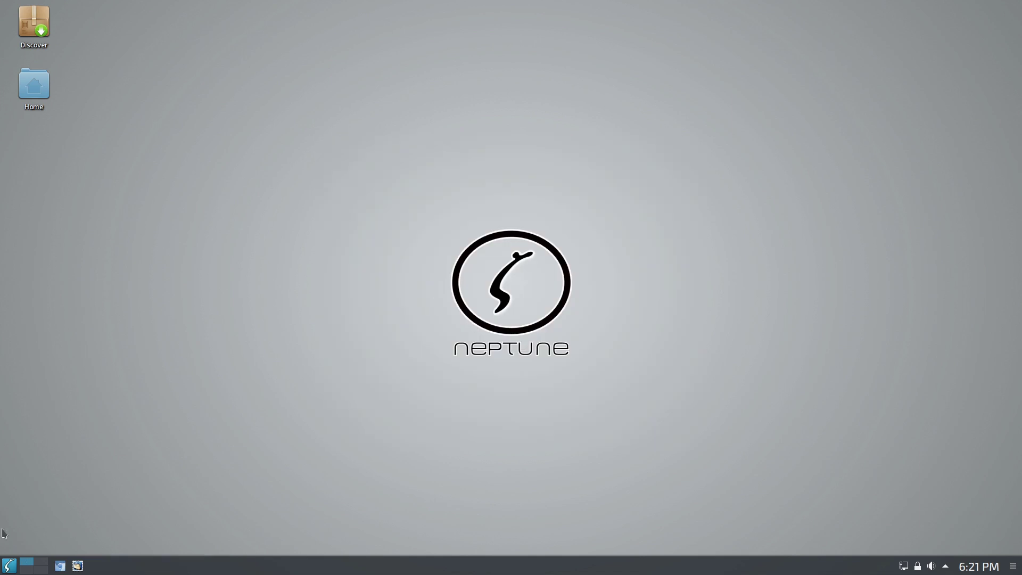
# In System Settings, search 'icon' and apply the Breeze icon theme.
pyautogui.click(9, 565)
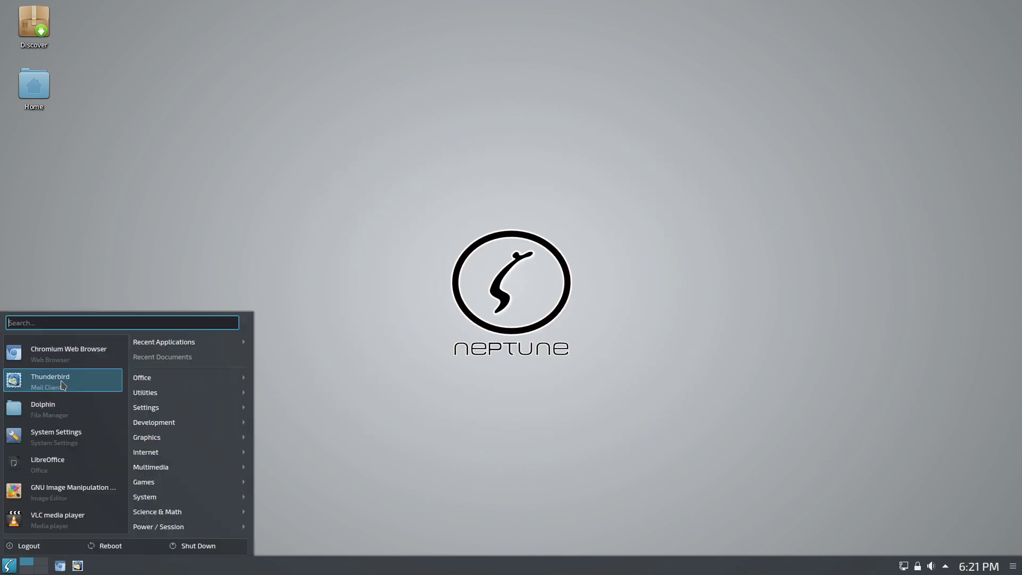
pyautogui.write('sett')
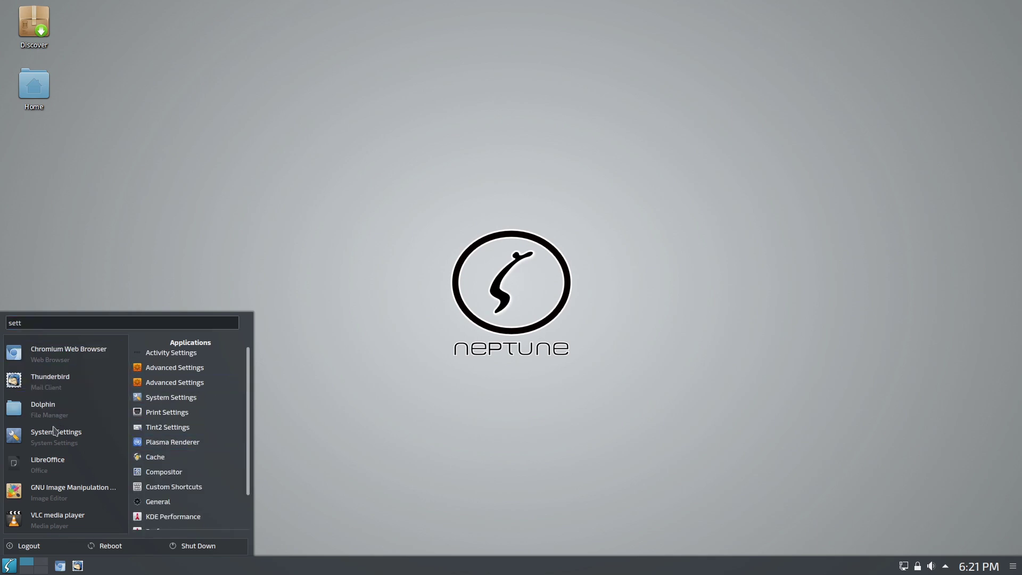
pyautogui.click(68, 447)
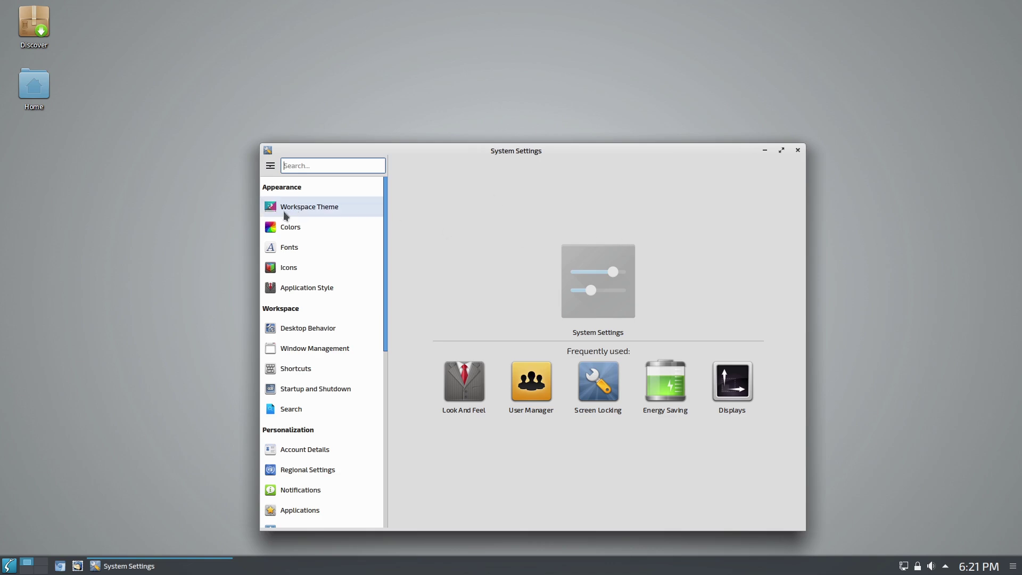
pyautogui.write('icon')
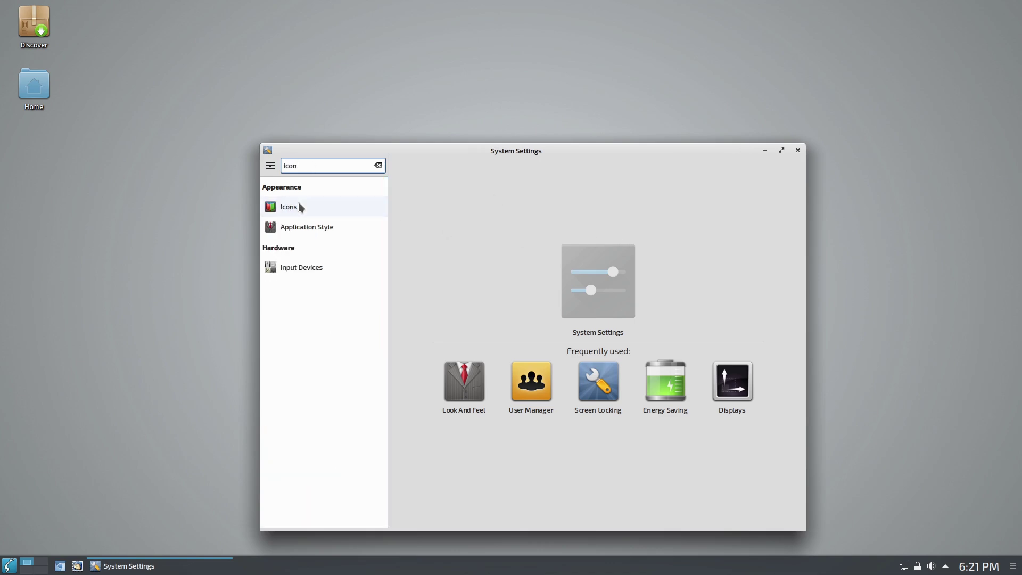
pyautogui.click(300, 207)
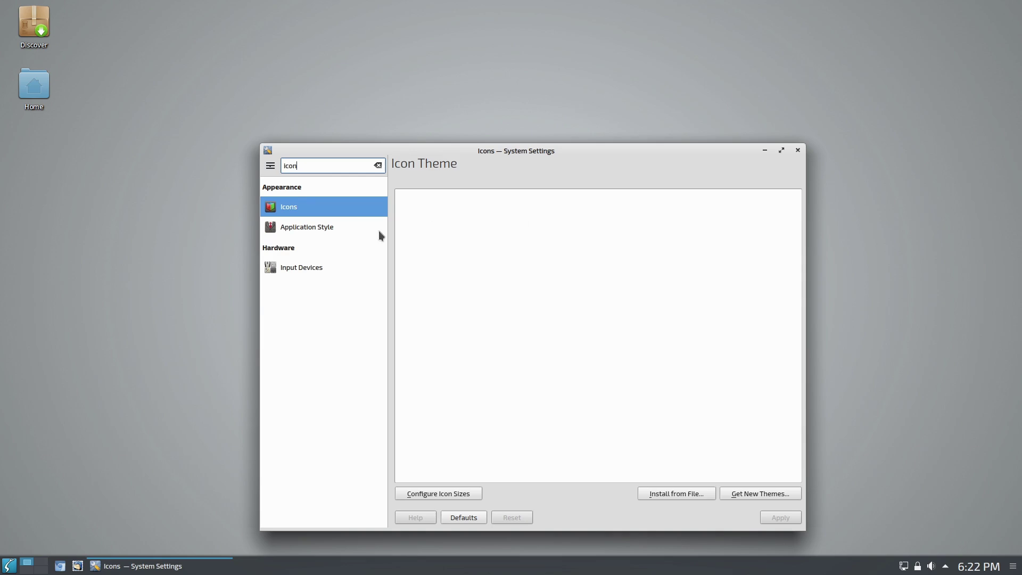
pyautogui.moveTo(508, 151); pyautogui.dragTo(538, 99)
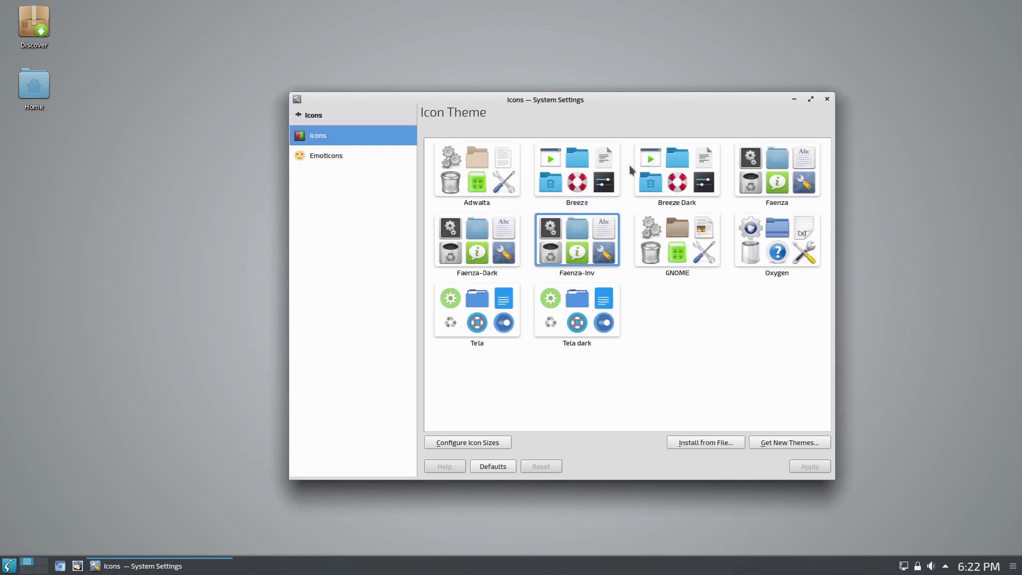
pyautogui.click(566, 164)
pyautogui.click(822, 466)
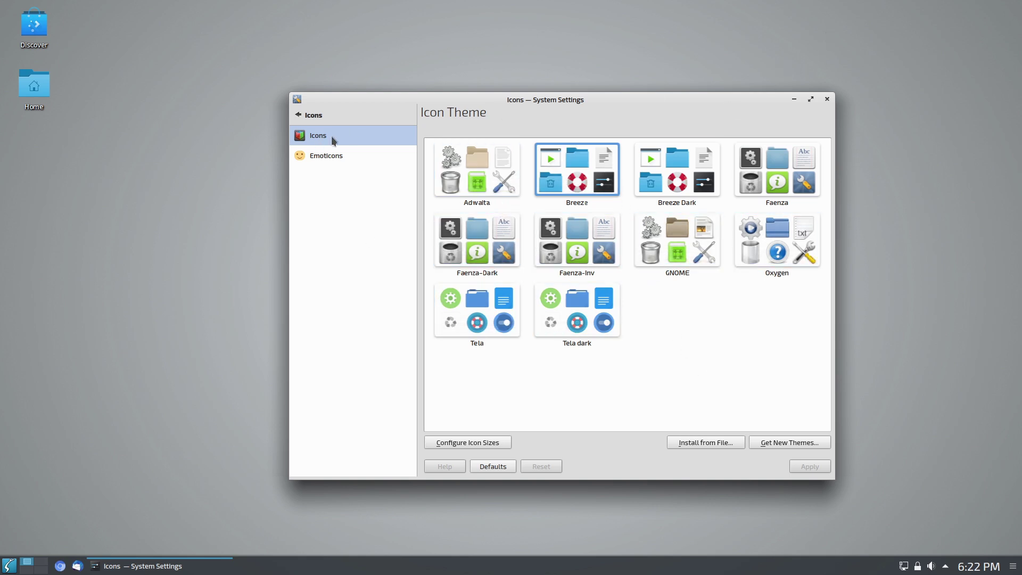
# Look over the Application Style settings, then close System Settings.
pyautogui.click(308, 118)
pyautogui.click(345, 176)
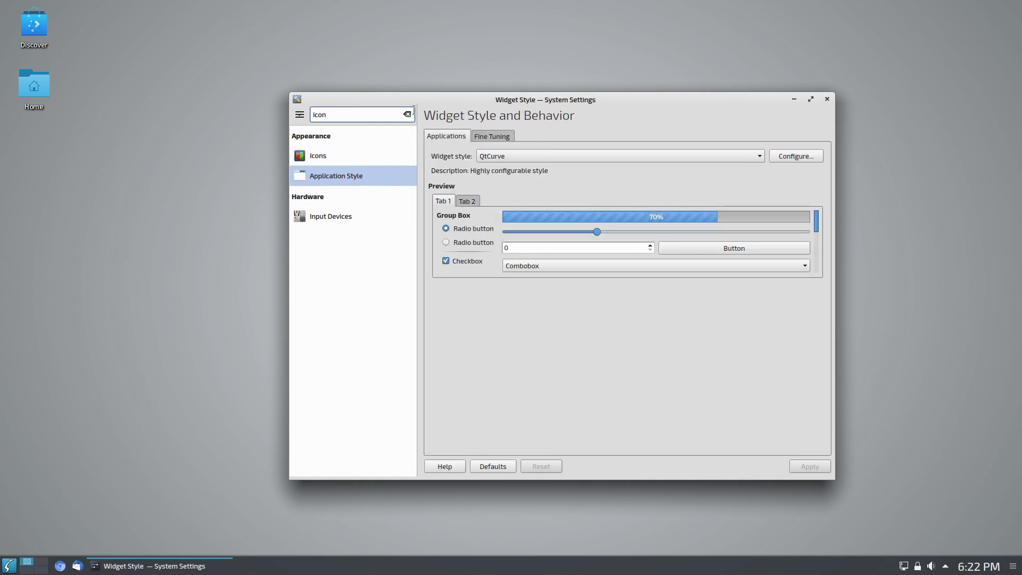
pyautogui.click(317, 177)
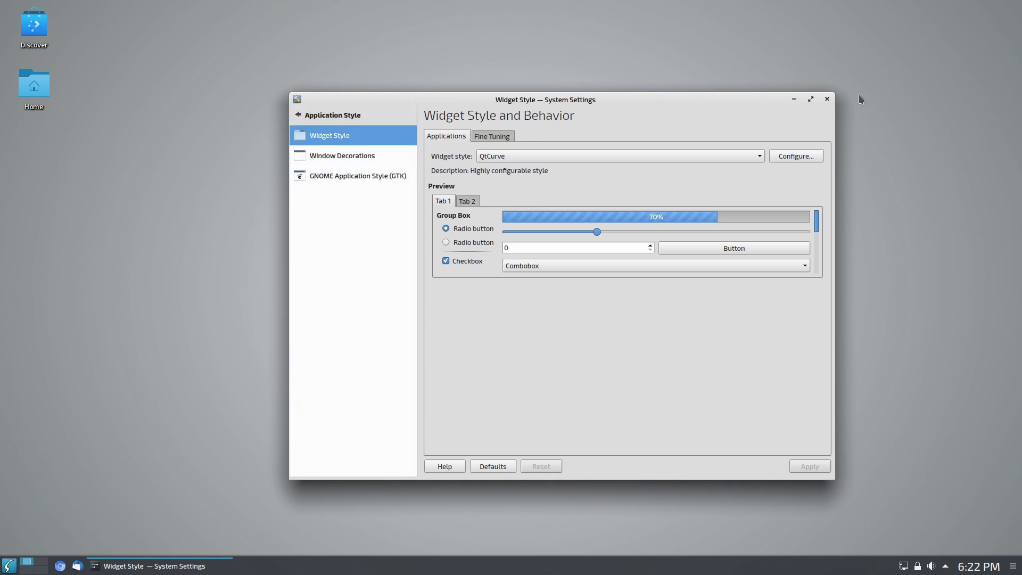
pyautogui.click(307, 117)
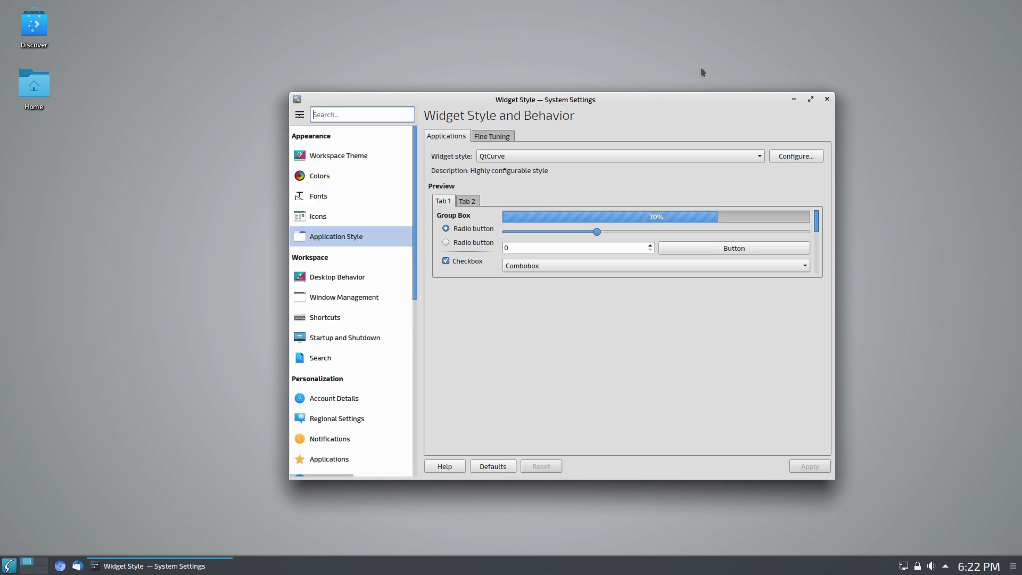
pyautogui.click(827, 99)
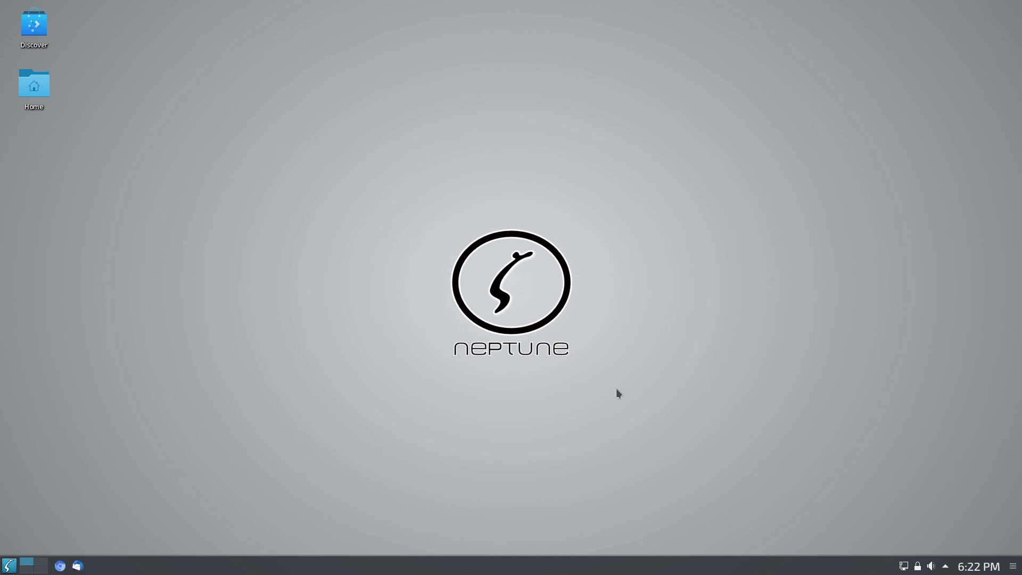